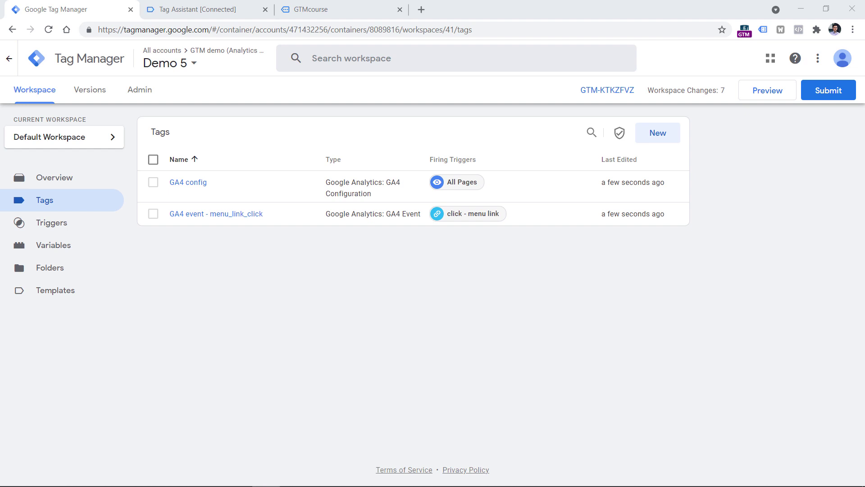
# - On the GTMcourse store page, open the footer Search link in a new tab to generate a link click
pyautogui.click(213, 6)
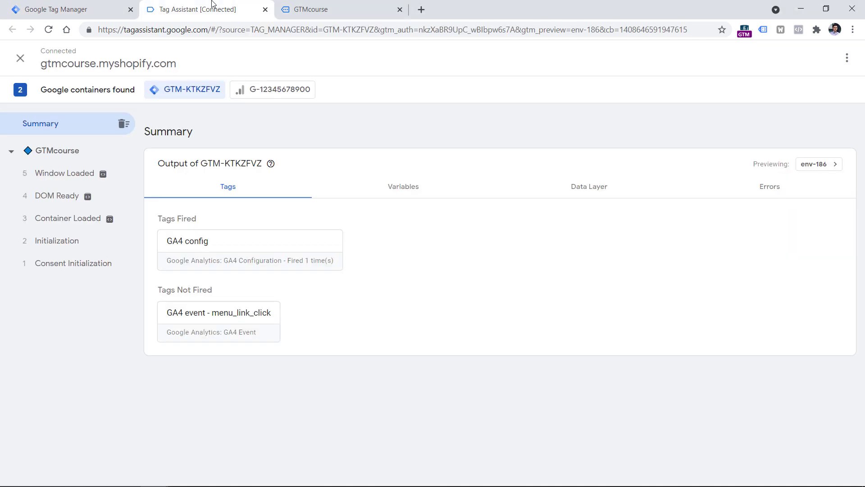
pyautogui.hotkey('ctrl', 'Tab')
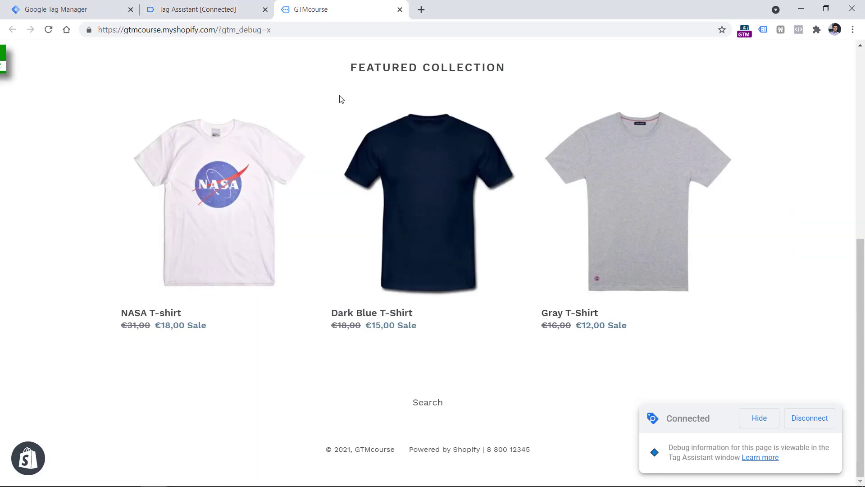
pyautogui.scroll(4, 330, 95)
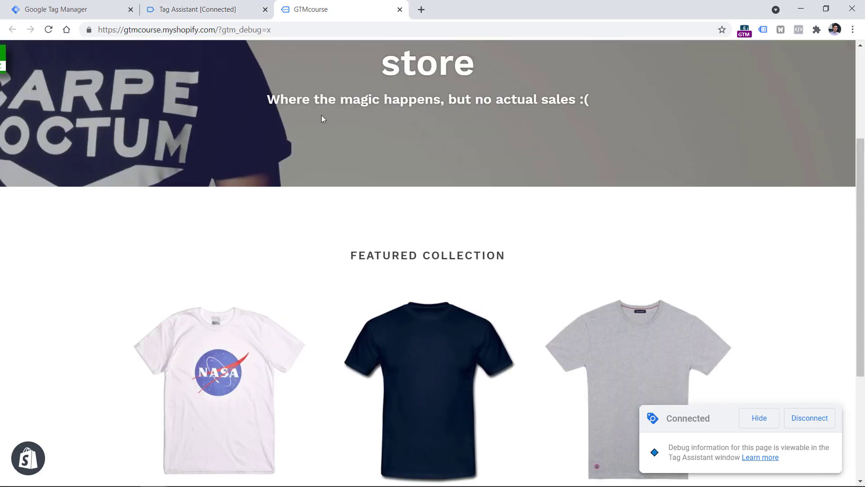
pyautogui.hotkey('ctrl', 'shift', 'Tab')
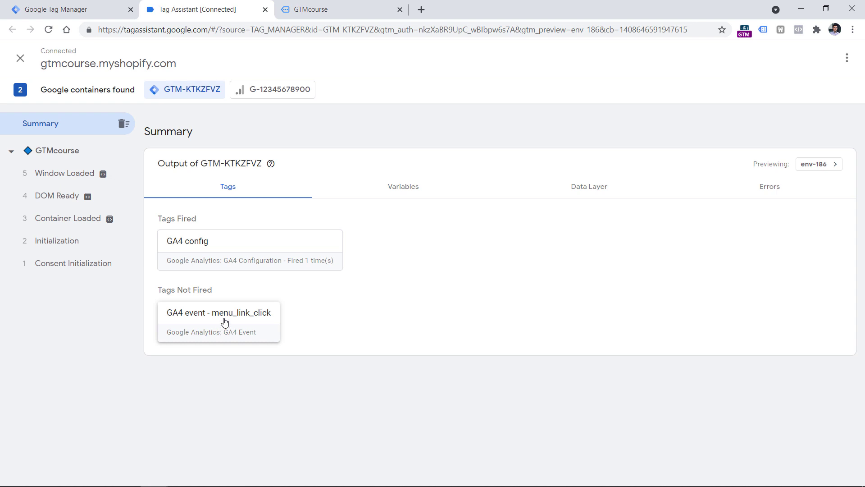
pyautogui.hotkey('ctrl', 'Tab')
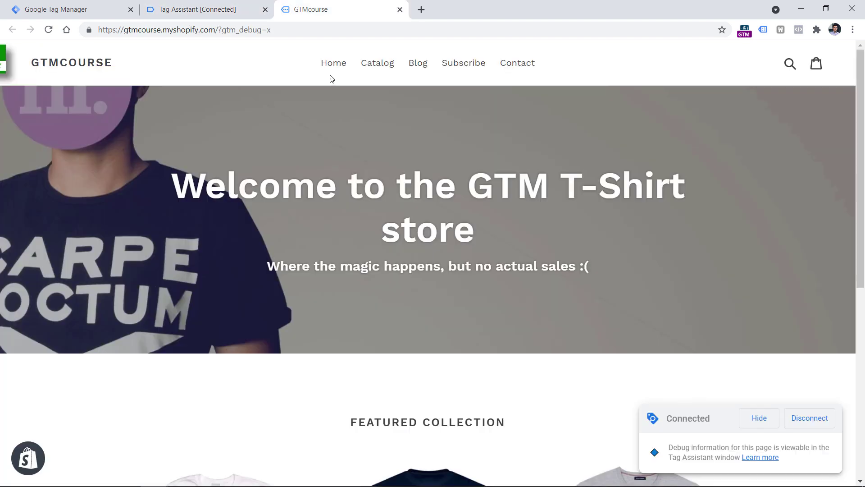
pyautogui.scroll(-8, 574, 63)
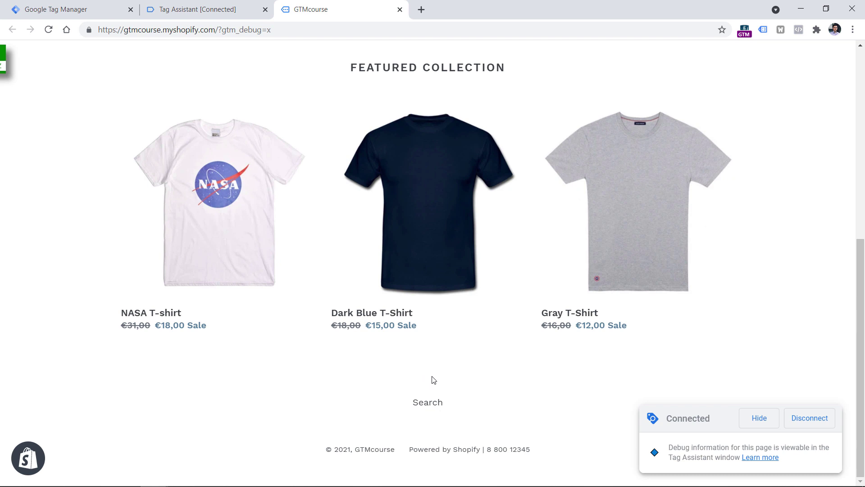
pyautogui.keyDown('ctrl'); pyautogui.click(432, 412); pyautogui.keyUp('ctrl')
# - In Tag Assistant, examine the GA4 event - menu_link_click tag for the Search link click, comparing its trigger filters as names and as values
pyautogui.hotkey('ctrl', 'shift', 'Tab')
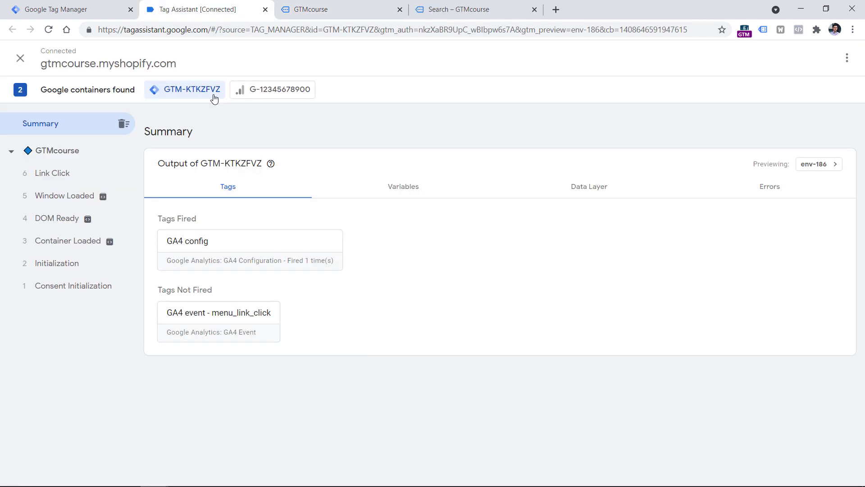
pyautogui.click(63, 312)
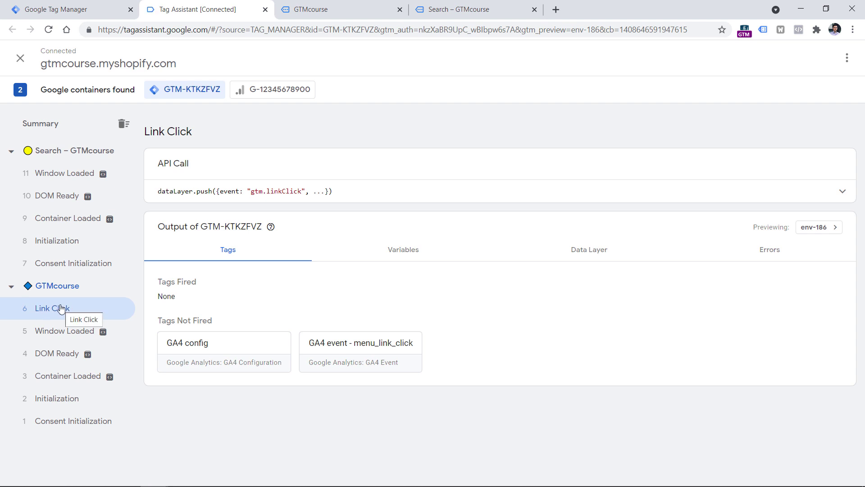
pyautogui.click(361, 354)
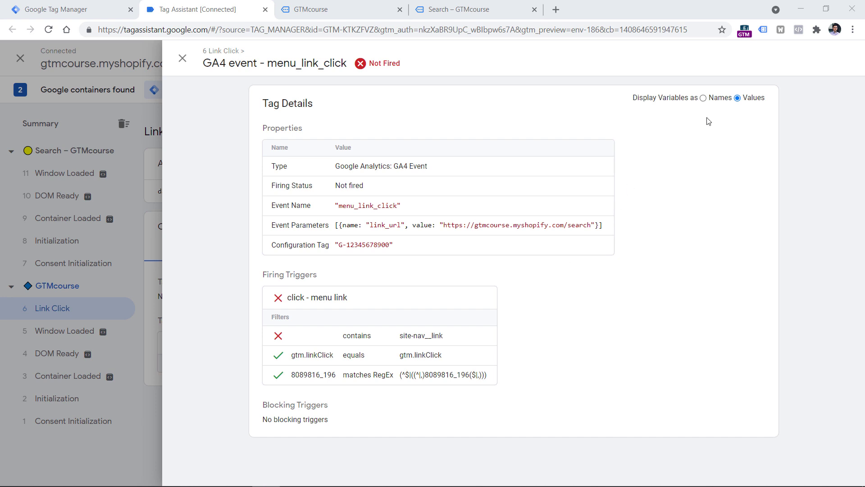
pyautogui.click(704, 98)
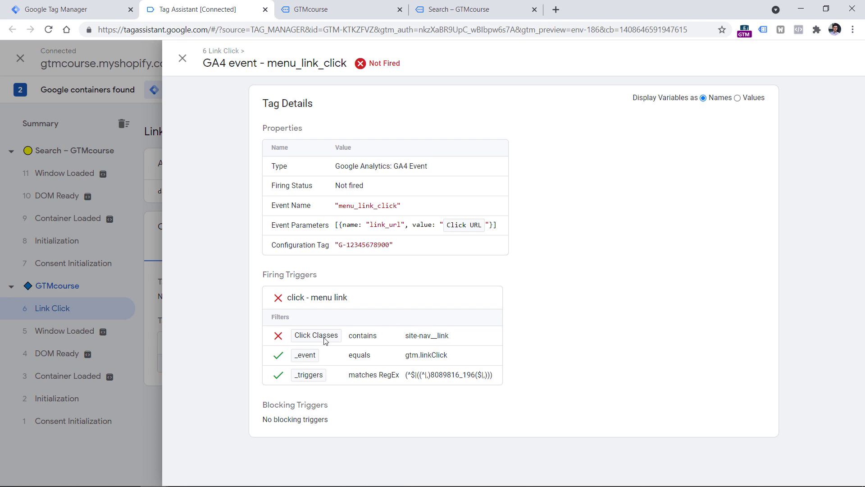
pyautogui.click(738, 98)
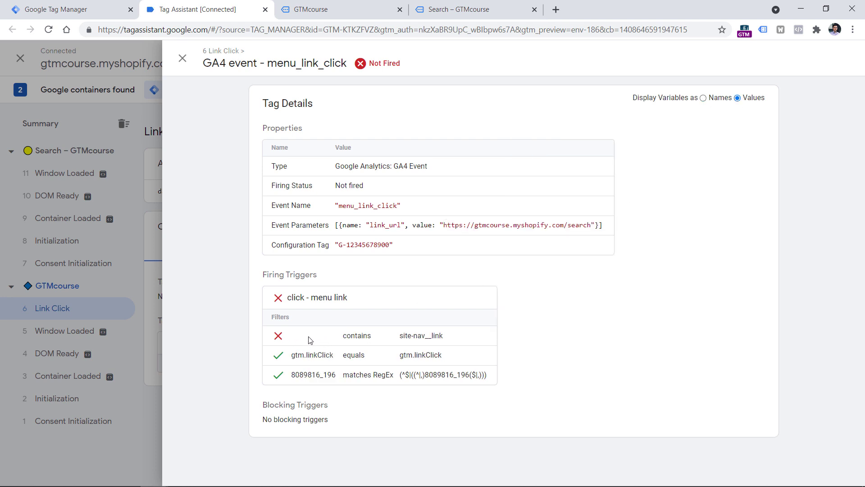
# - Inspect the HTML of the store's footer Search link and compare its classes with the Click Classes filter in Tag Assistant
pyautogui.click(311, 9)
pyautogui.rightClick(435, 404)
pyautogui.click(458, 396)
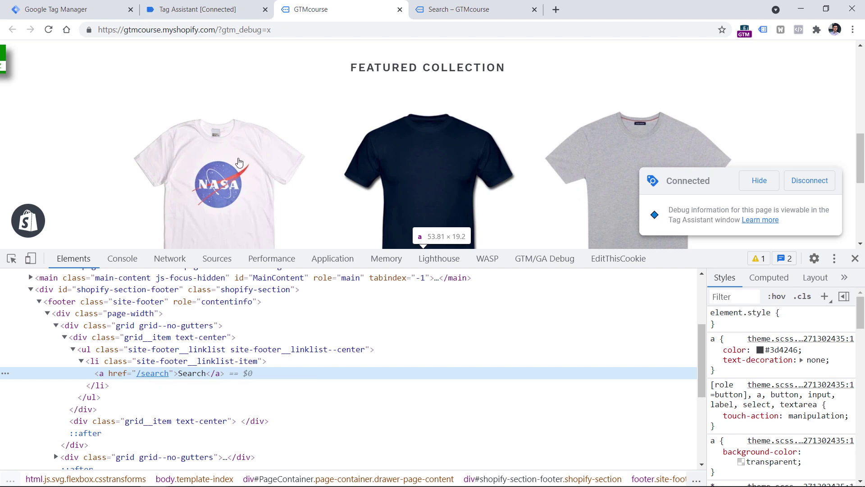
pyautogui.click(236, 9)
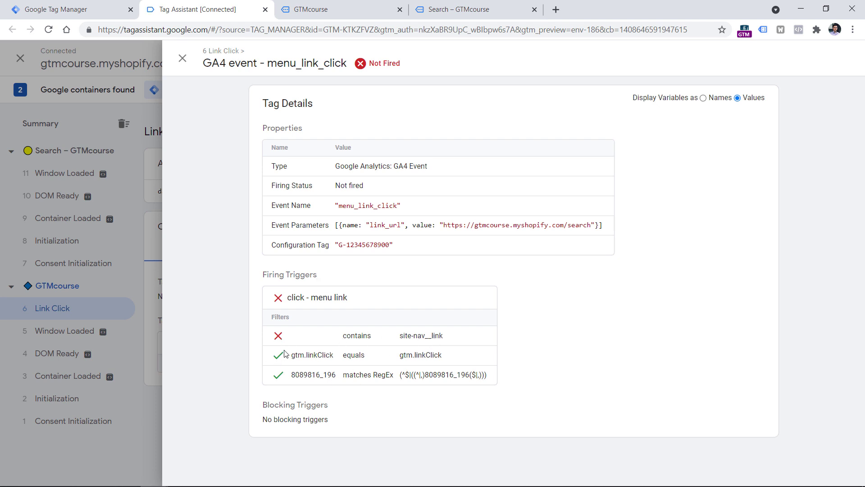
pyautogui.press('Escape')
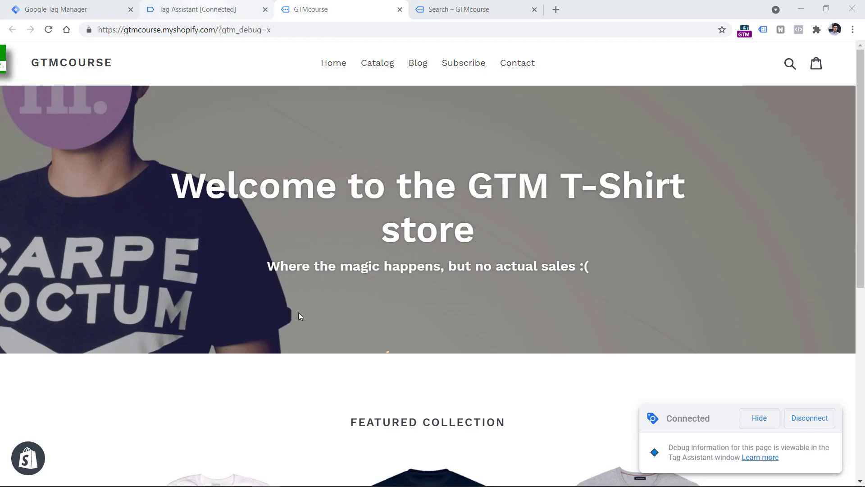
# - Continue to the connected Tag Assistant session, and open the store's Home menu link in a new tab
pyautogui.click(198, 10)
pyautogui.click(408, 256)
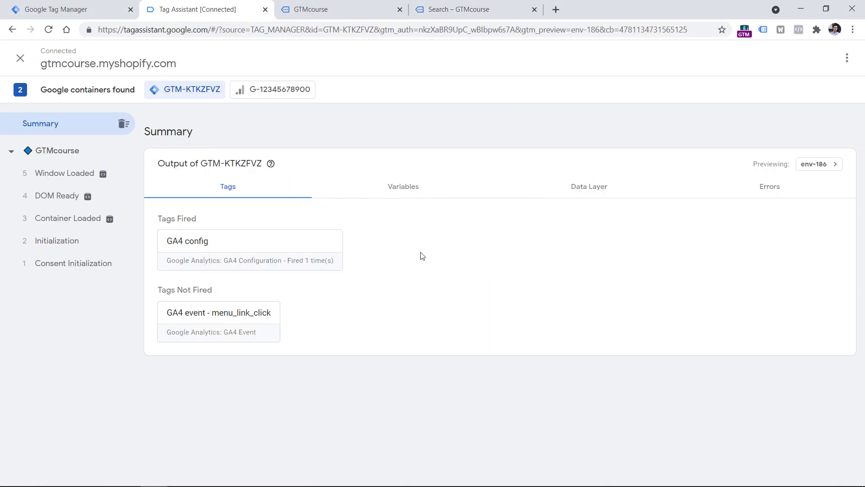
pyautogui.click(344, 8)
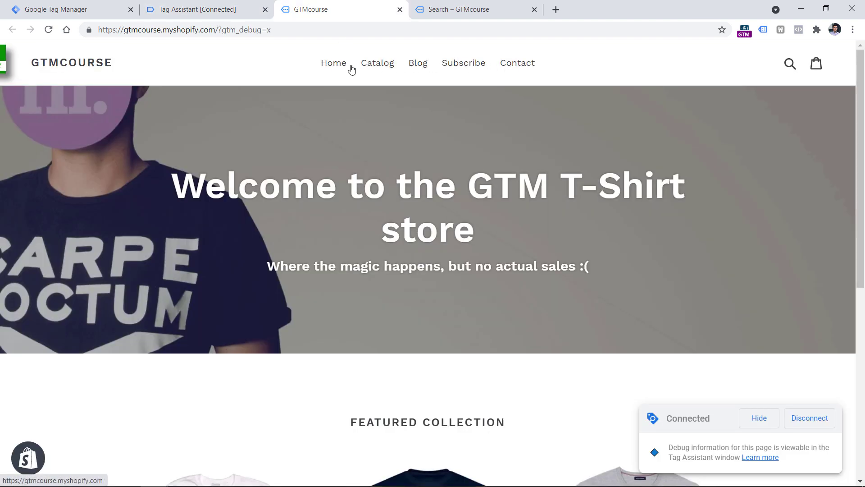
pyautogui.middleClick(333, 69)
# - In Tag Assistant, check the firing trigger filters of the GA4 event - menu_link_click tag for the Home link click
pyautogui.click(194, 9)
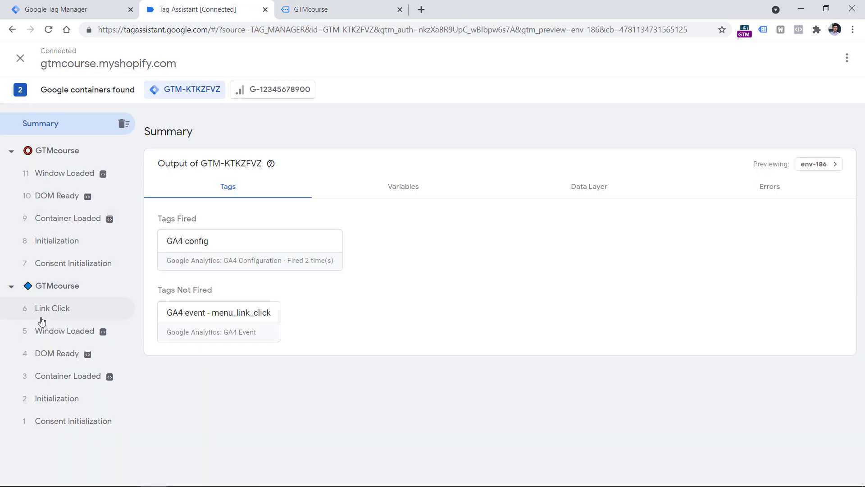
pyautogui.click(66, 310)
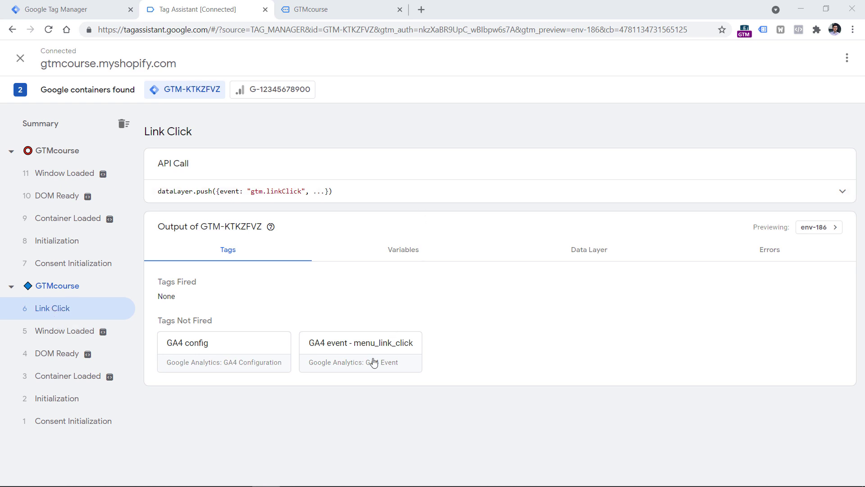
pyautogui.click(362, 351)
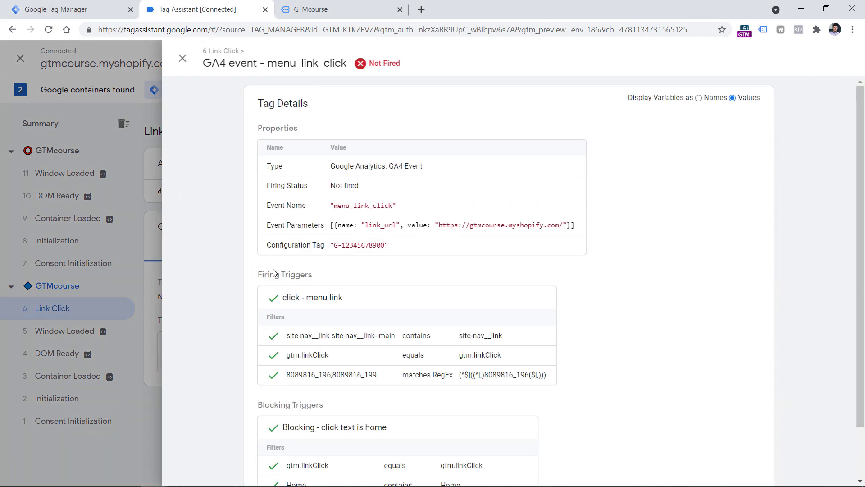
pyautogui.moveTo(263, 283); pyautogui.dragTo(319, 285)
pyautogui.click(319, 284)
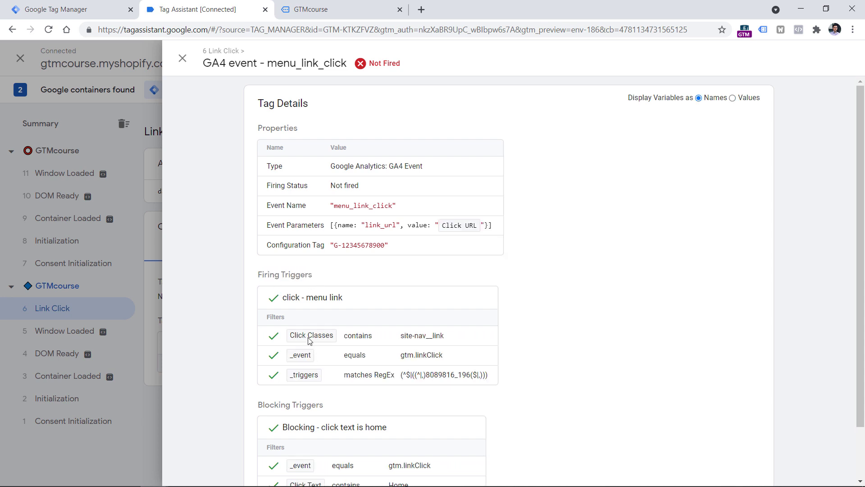
pyautogui.click(733, 98)
pyautogui.tripleClick(324, 340)
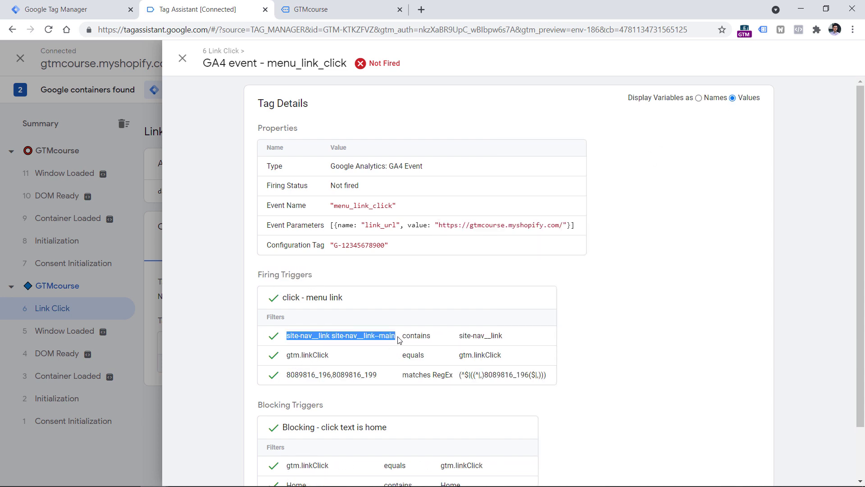
pyautogui.moveTo(461, 341); pyautogui.dragTo(508, 341)
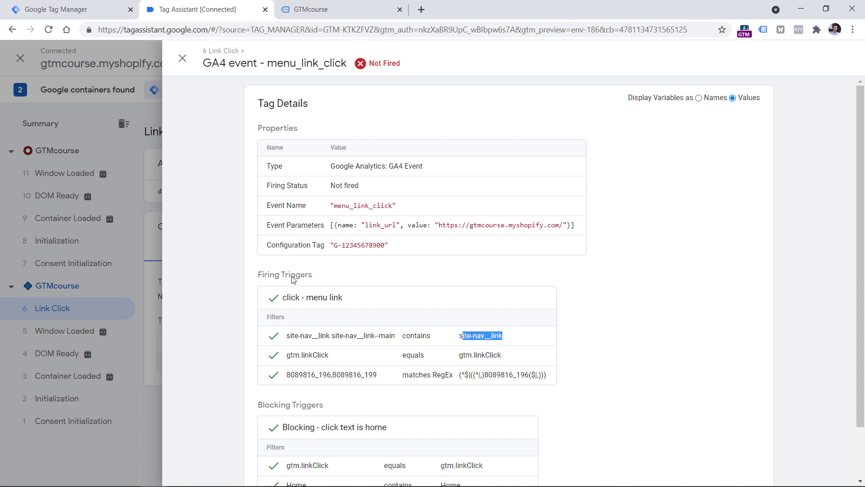
# - Switch to Tag Manager and review the firing trigger and exception of the GA4 event - menu_link_click tag
pyautogui.click(68, 2)
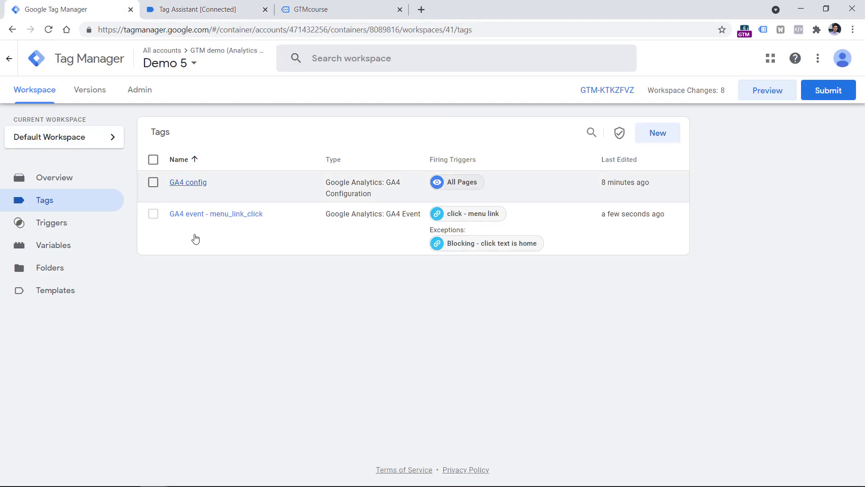
pyautogui.click(212, 214)
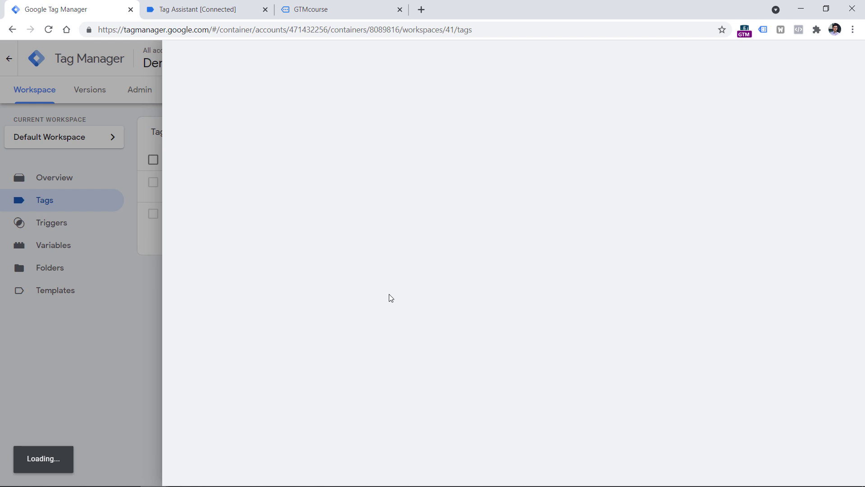
pyautogui.scroll(-2, 388, 297)
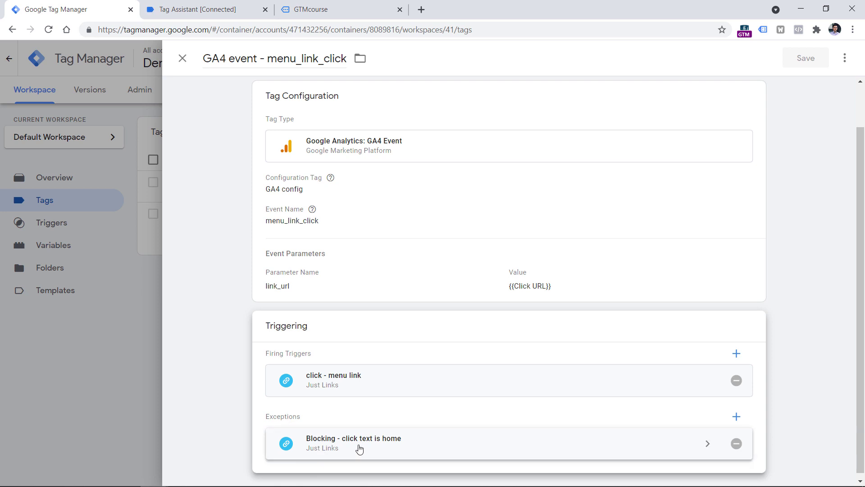
# - Back in Tag Assistant, examine the filters of the Blocking - click text is home trigger as variable names and as values
pyautogui.click(199, 8)
pyautogui.moveTo(257, 346); pyautogui.dragTo(328, 351)
pyautogui.moveTo(284, 370); pyautogui.dragTo(388, 369)
pyautogui.click(390, 373)
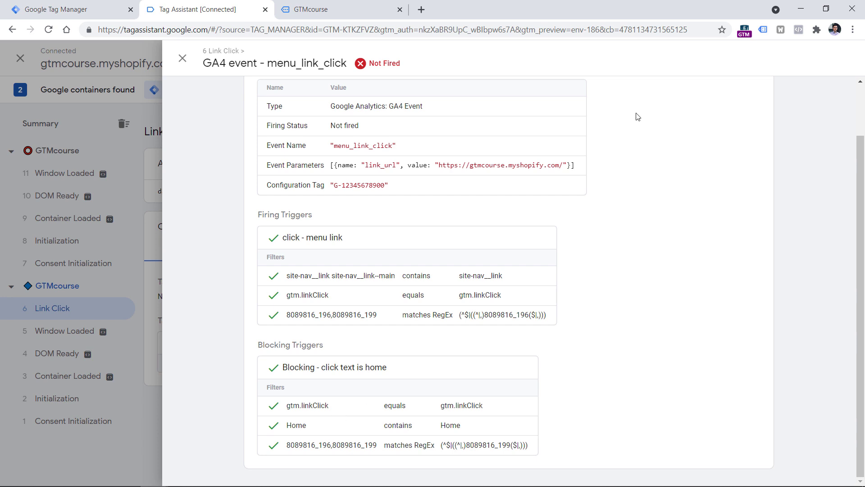
pyautogui.scroll(2, 637, 115)
pyautogui.click(718, 97)
pyautogui.scroll(-2, 721, 108)
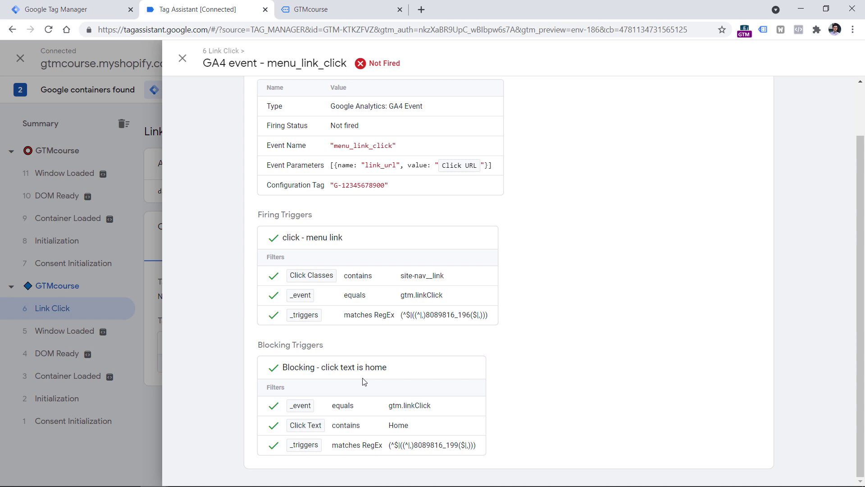
pyautogui.scroll(2, 441, 297)
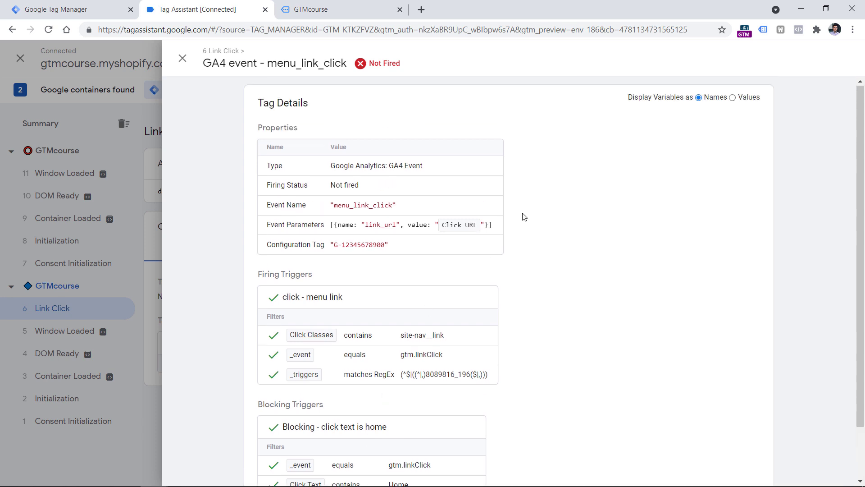
pyautogui.click(732, 97)
pyautogui.scroll(-2, 386, 302)
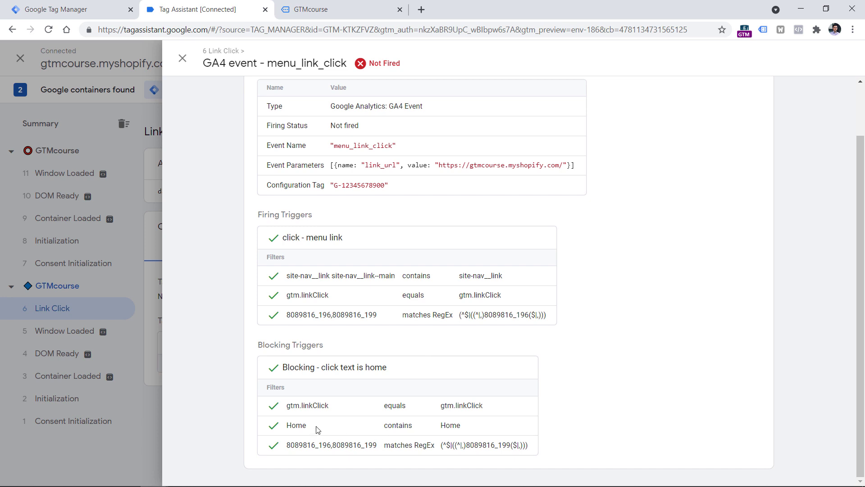
pyautogui.moveTo(420, 429); pyautogui.dragTo(294, 428)
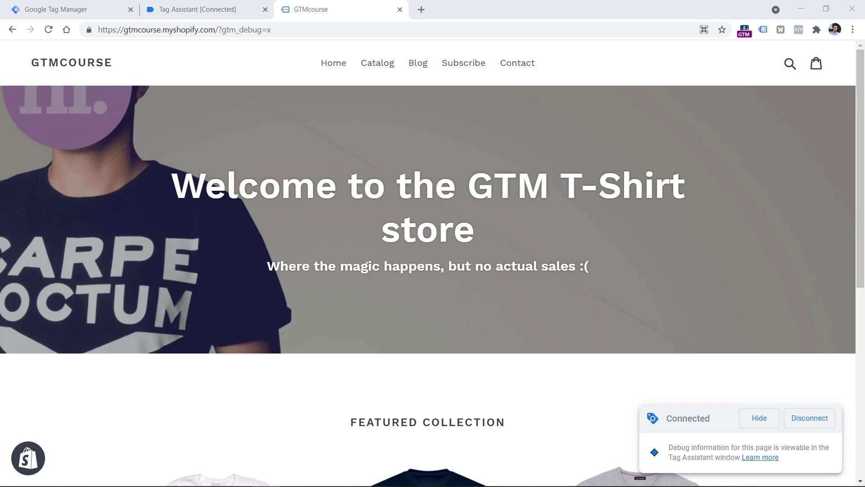
# - Continue to the newly connected Tag Assistant session and review the firing and blocking triggers of the GA4 event - menu_link_click tag
pyautogui.click(186, 6)
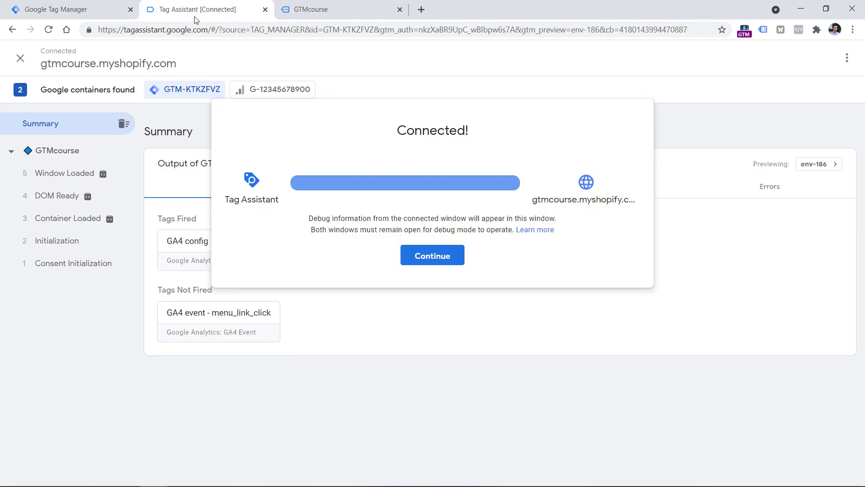
pyautogui.click(424, 264)
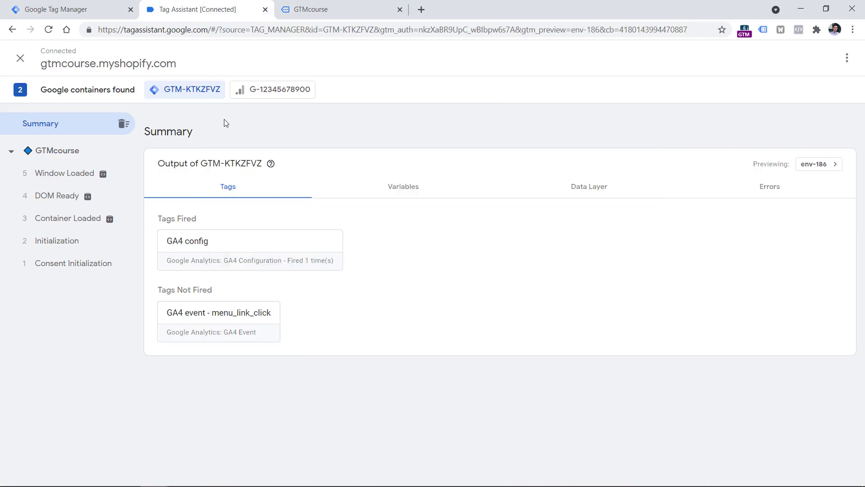
pyautogui.click(230, 321)
pyautogui.scroll(-2, 290, 305)
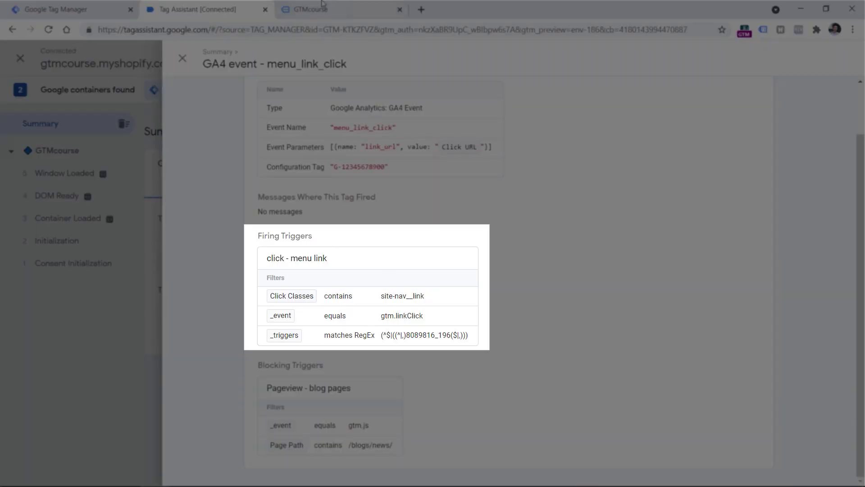
# - Open the store's Blog page and select the /blogs/news/ path in its URL
pyautogui.click(310, 9)
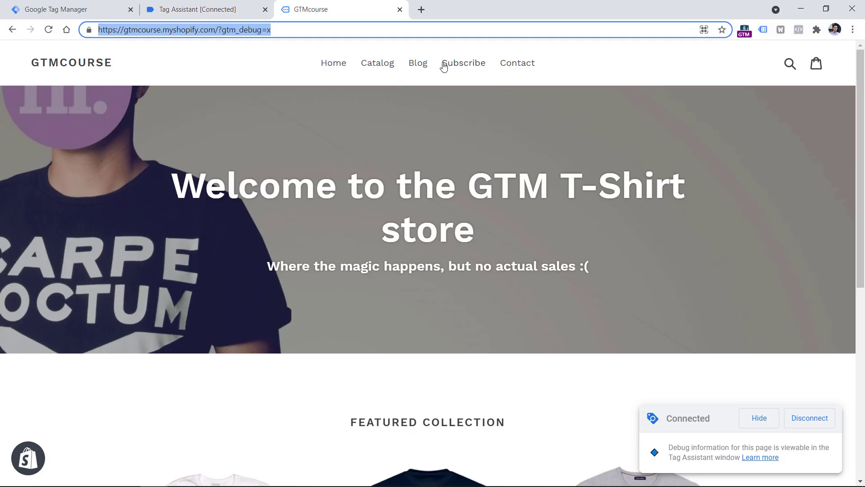
pyautogui.click(425, 66)
pyautogui.moveTo(215, 29); pyautogui.dragTo(303, 27)
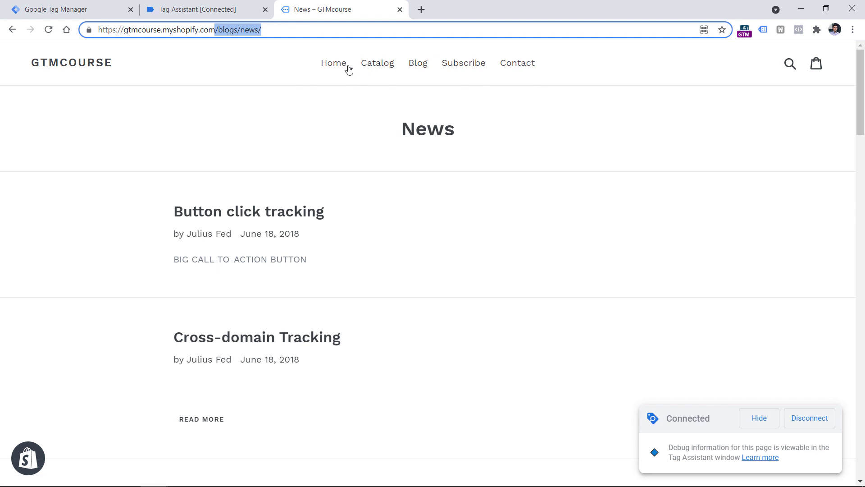
# - From the store's News page, open the Home and Blog menu links in new tabs to generate link click events
pyautogui.click(212, 5)
pyautogui.scroll(2, 217, 104)
pyautogui.click(322, 9)
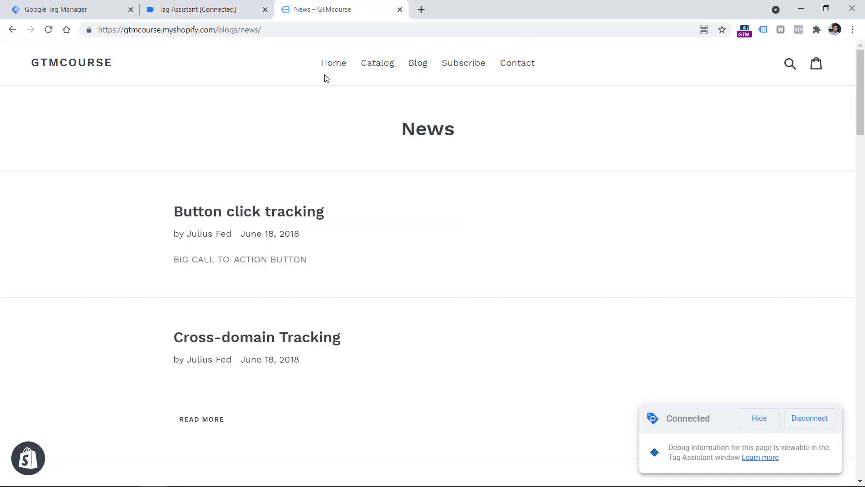
pyautogui.keyDown('ctrl'); pyautogui.click(334, 63); pyautogui.keyUp('ctrl')
pyautogui.keyDown('ctrl'); pyautogui.click(416, 68); pyautogui.keyUp('ctrl')
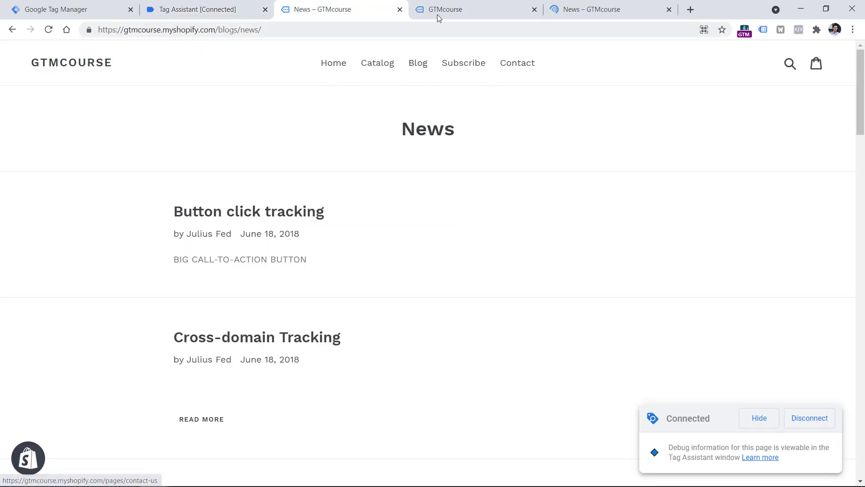
# - Switch to Tag Assistant and examine both Link Click events of the News page, checking the /blogs/news/ path on the store tab
pyautogui.click(224, 4)
pyautogui.scroll(-4, 50, 266)
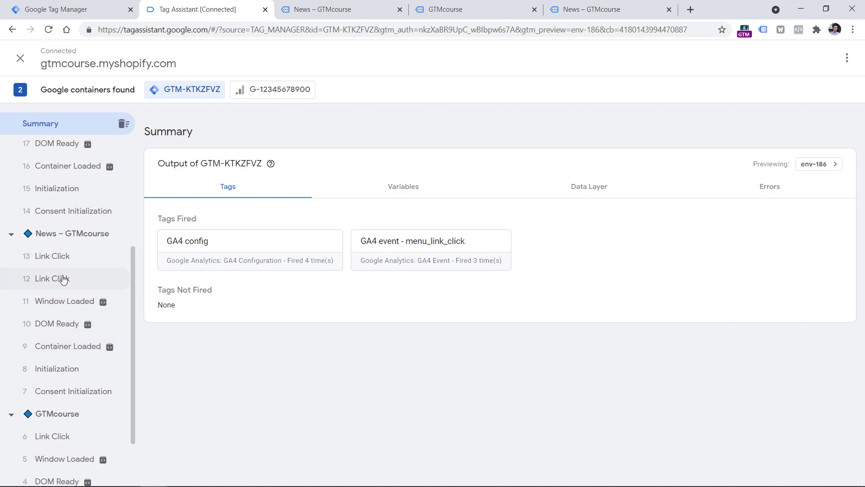
pyautogui.click(65, 280)
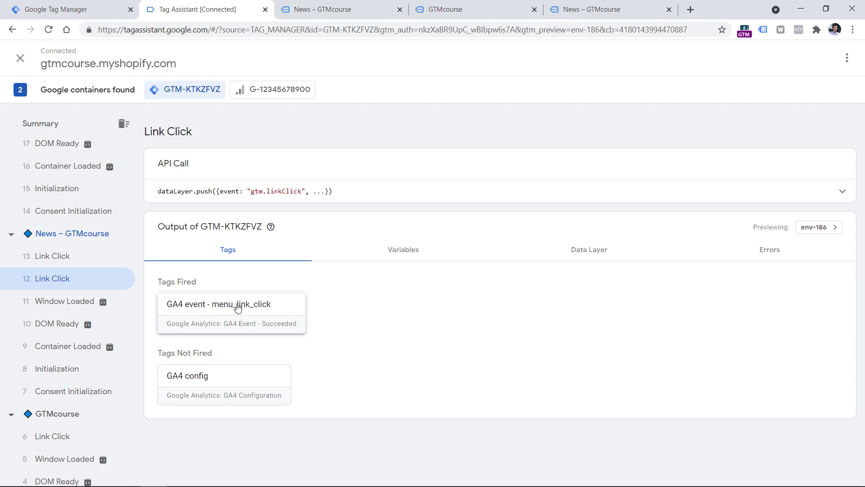
pyautogui.hotkey('ctrl', '9')
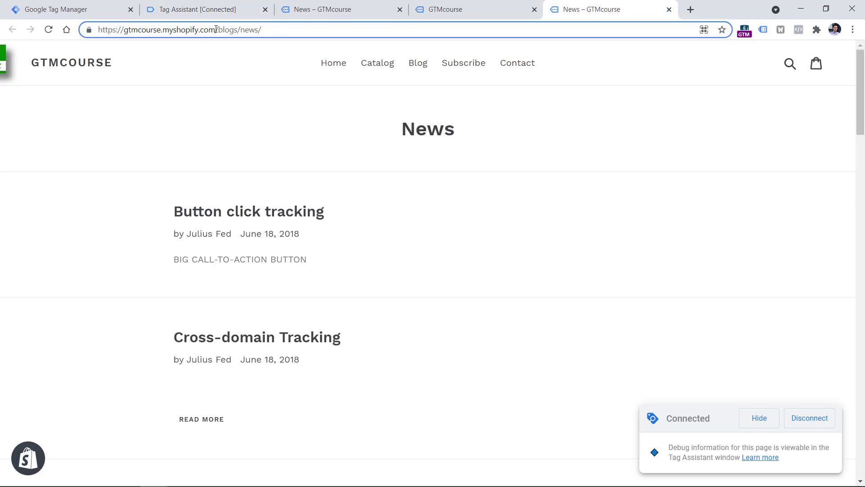
pyautogui.moveTo(216, 29); pyautogui.dragTo(261, 29)
pyautogui.hotkey('ctrl', '2')
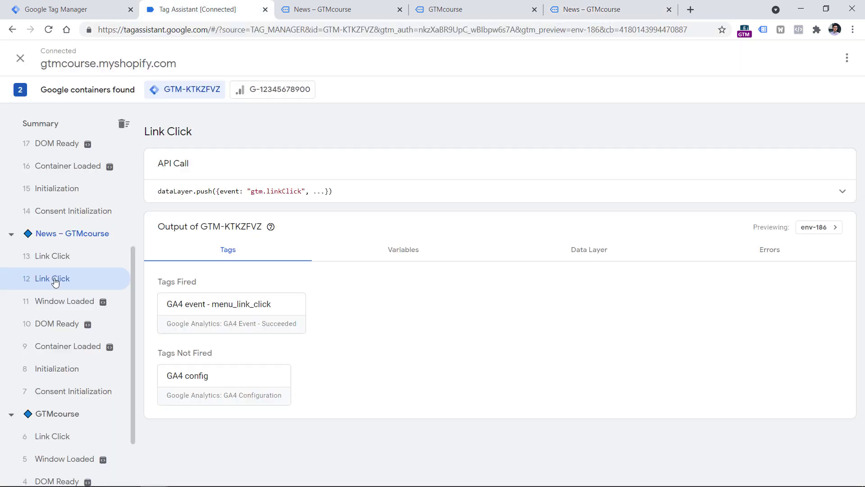
pyautogui.click(71, 260)
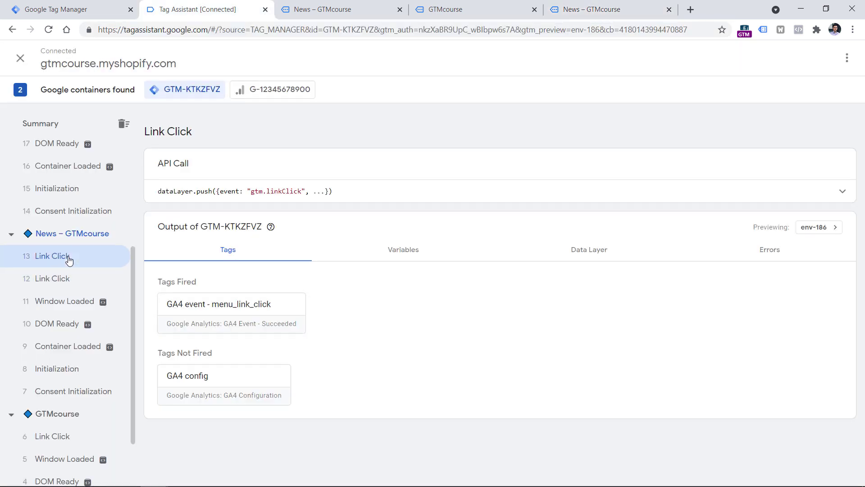
pyautogui.click(62, 284)
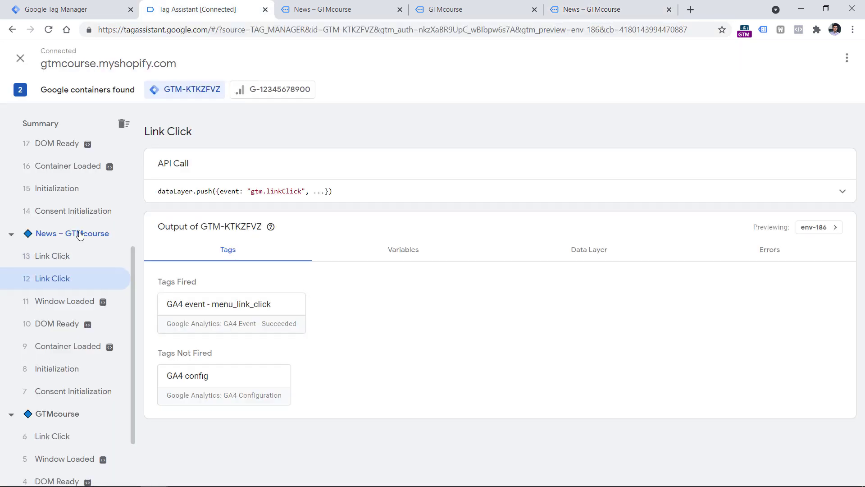
# - Examine the firing and blocking triggers of GA4 event - menu_link_click for the News page link click, comparing them with the page's URL
pyautogui.click(230, 320)
pyautogui.scroll(-1, 373, 253)
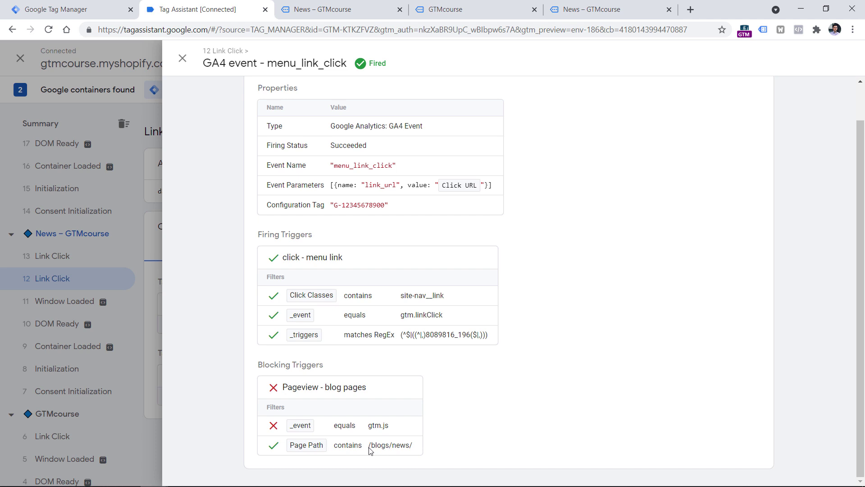
pyautogui.click(429, 5)
pyautogui.click(613, 4)
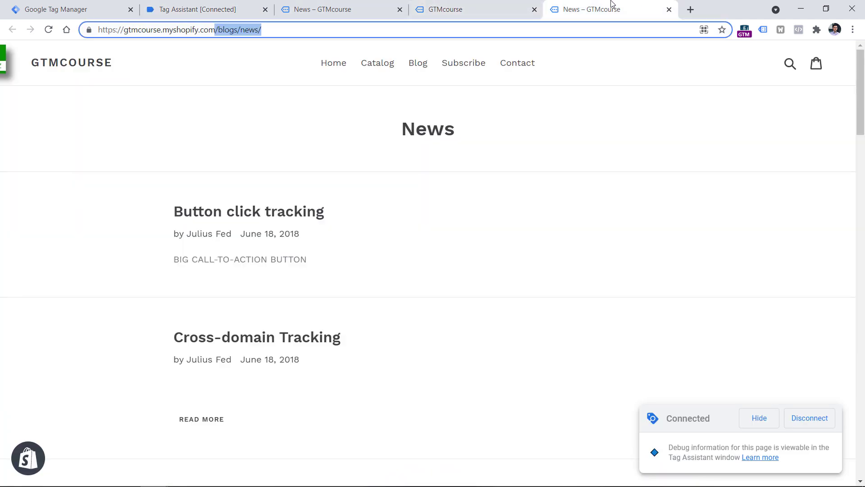
pyautogui.click(225, 7)
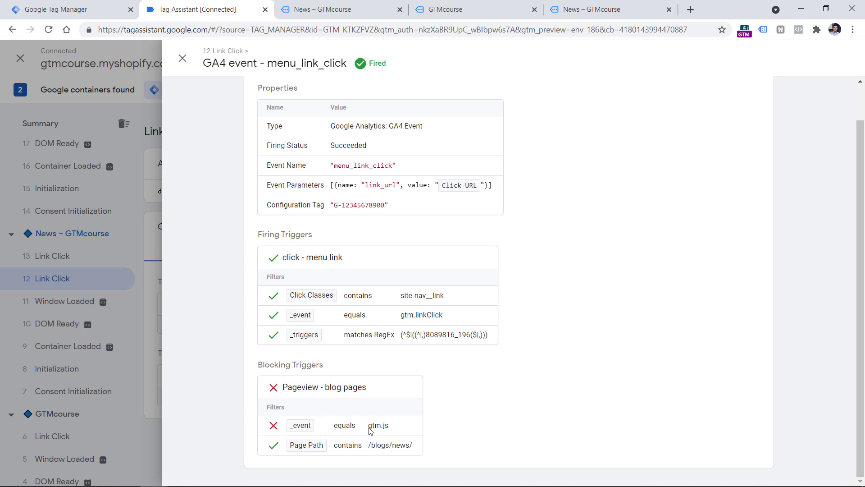
# - Review the Pageview - blog pages exception in Tag Manager and the News page's Container Loaded event in Tag Assistant
pyautogui.hotkey('ctrl', '1')
pyautogui.click(421, 241)
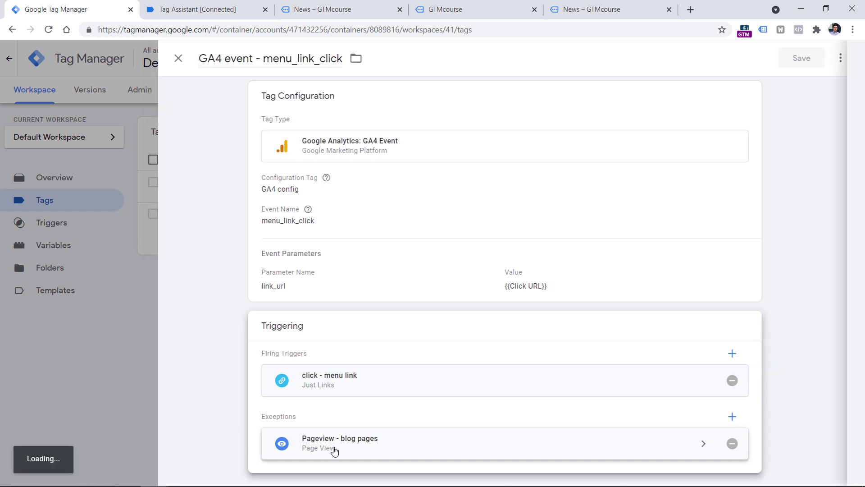
pyautogui.click(334, 450)
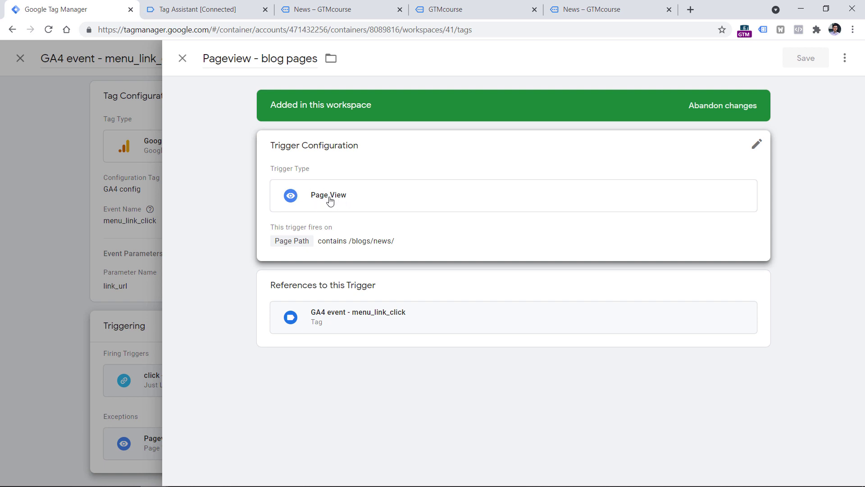
pyautogui.click(198, 9)
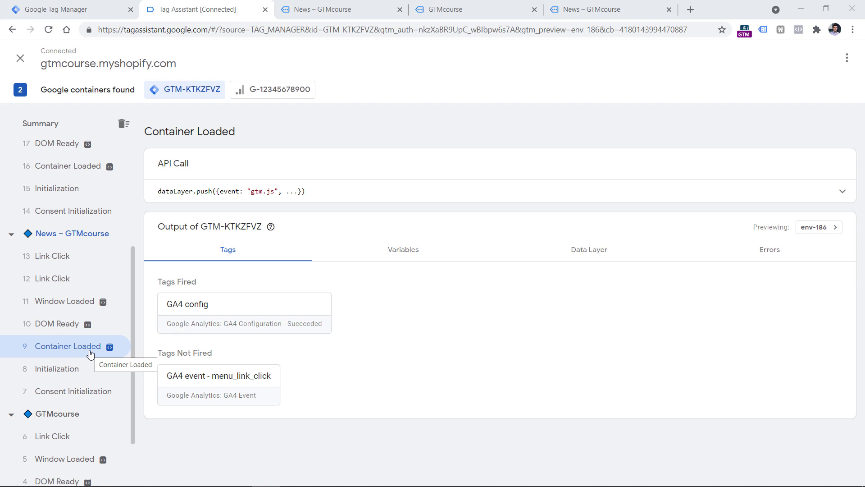
# - Back in Tag Manager, replace the click - menu link firing trigger of the menu_link_click tag with All Pages
pyautogui.click(72, 9)
pyautogui.click(182, 58)
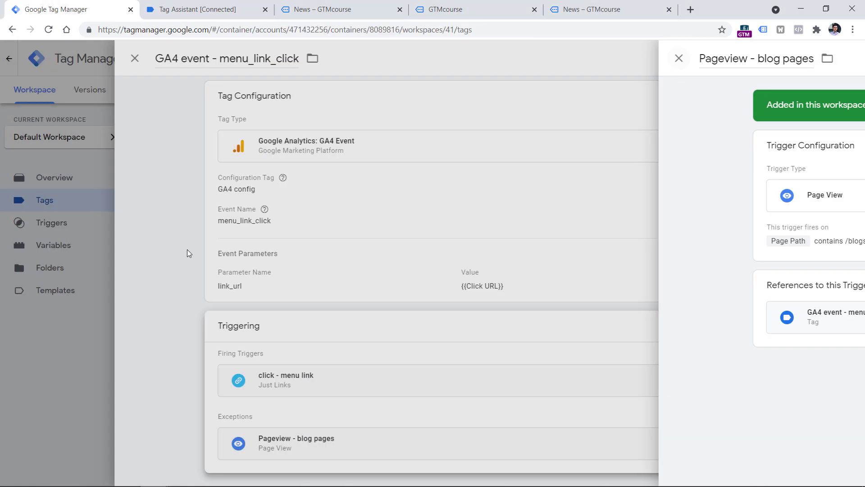
pyautogui.click(735, 376)
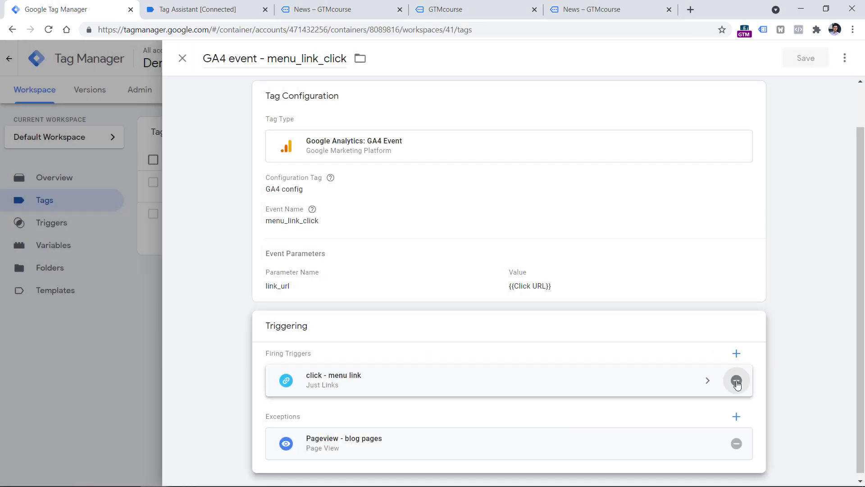
pyautogui.click(737, 381)
pyautogui.click(736, 378)
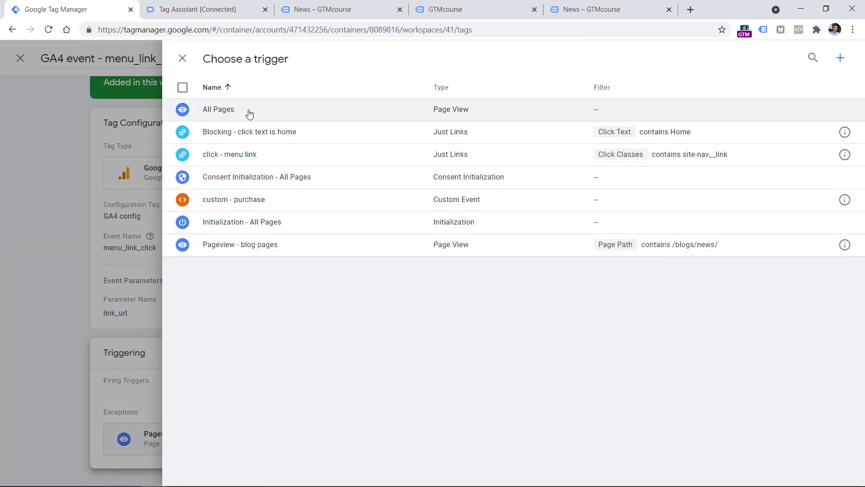
pyautogui.click(250, 113)
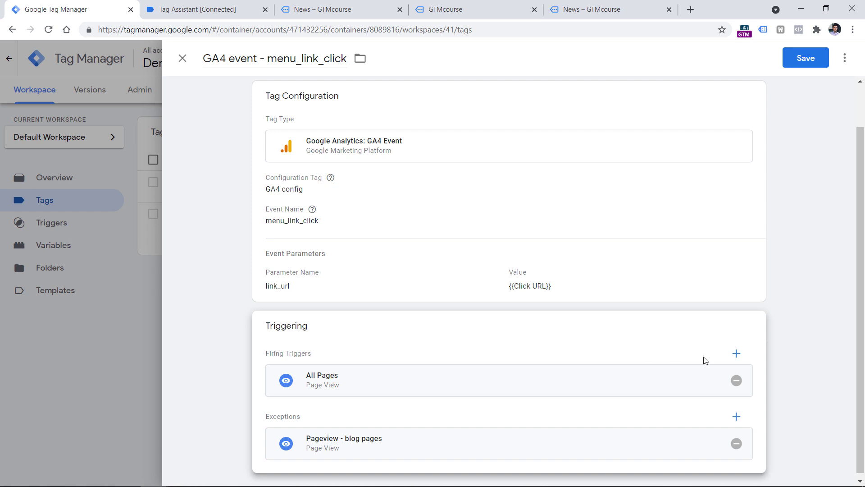
# - Remove the All Pages firing trigger and assign click - menu link to the tag again
pyautogui.click(737, 380)
pyautogui.click(736, 381)
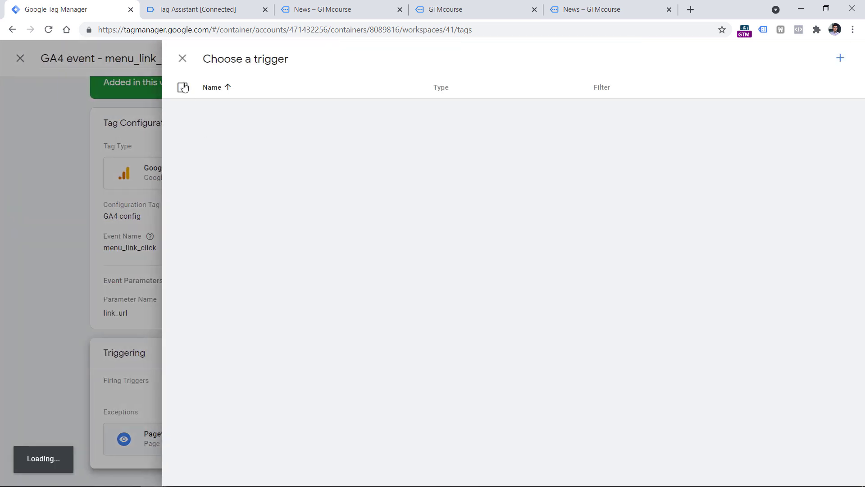
pyautogui.click(244, 153)
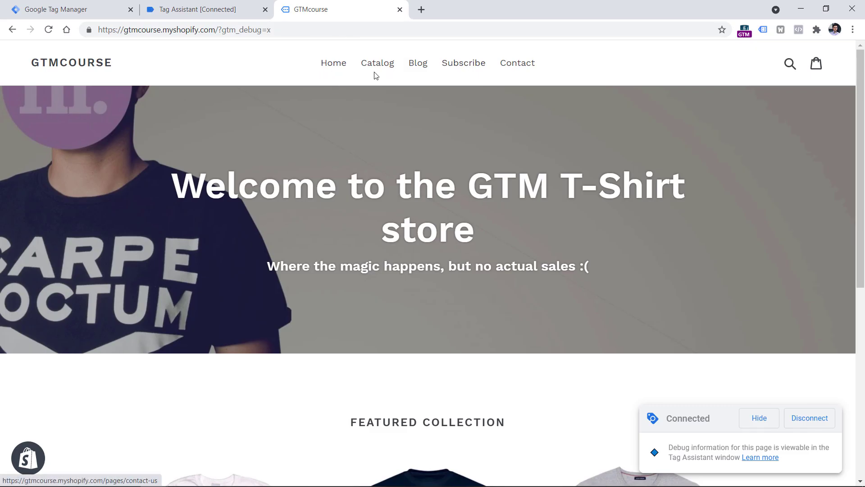
# - Open the store's Catalog link in a new tab, and examine the firing triggers of GA4 event - another_event for that Link Click in Tag Assistant
pyautogui.keyDown('ctrl'); pyautogui.click(380, 69); pyautogui.keyUp('ctrl')
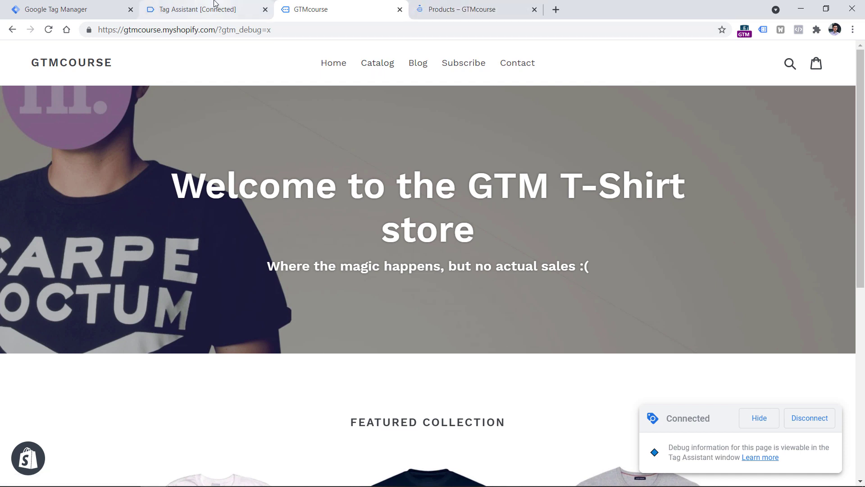
pyautogui.click(203, 6)
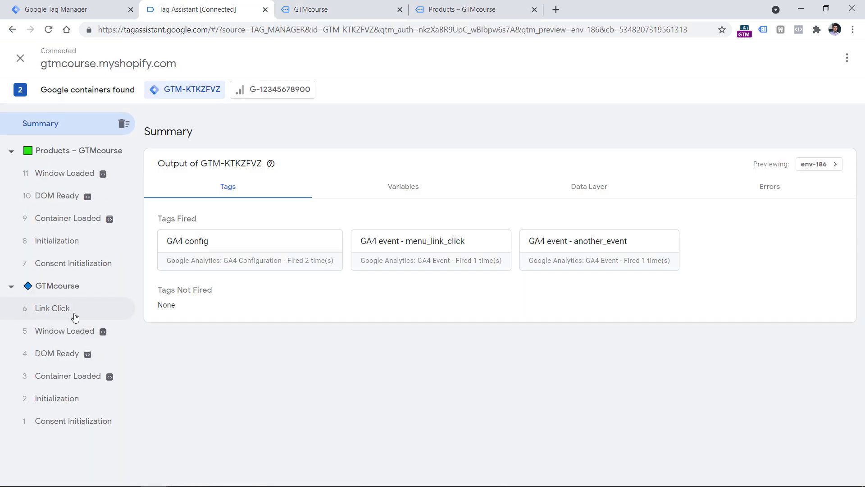
pyautogui.click(57, 313)
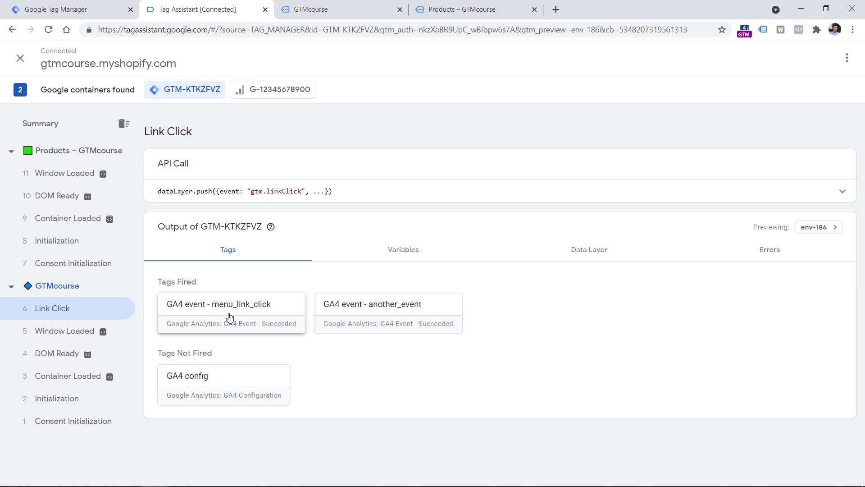
pyautogui.click(384, 316)
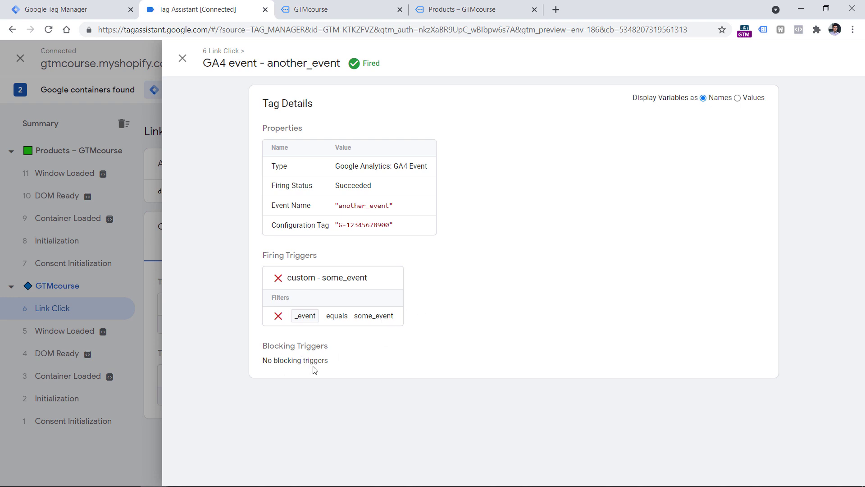
pyautogui.moveTo(267, 257); pyautogui.dragTo(331, 260)
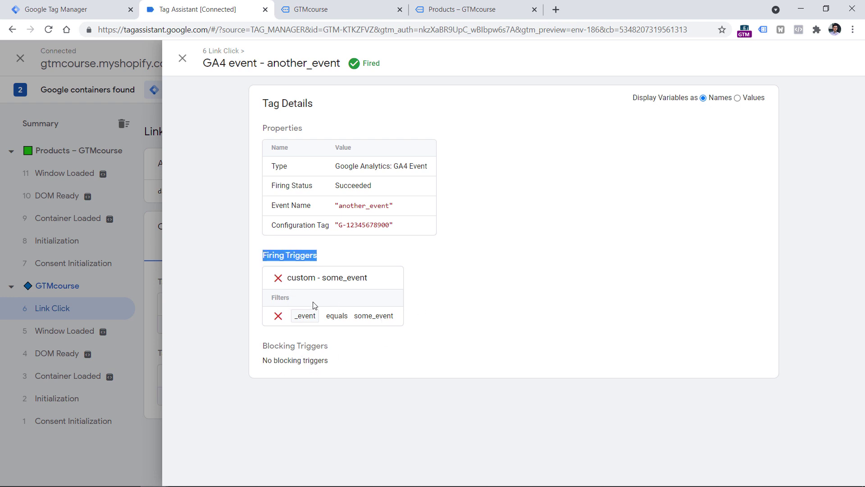
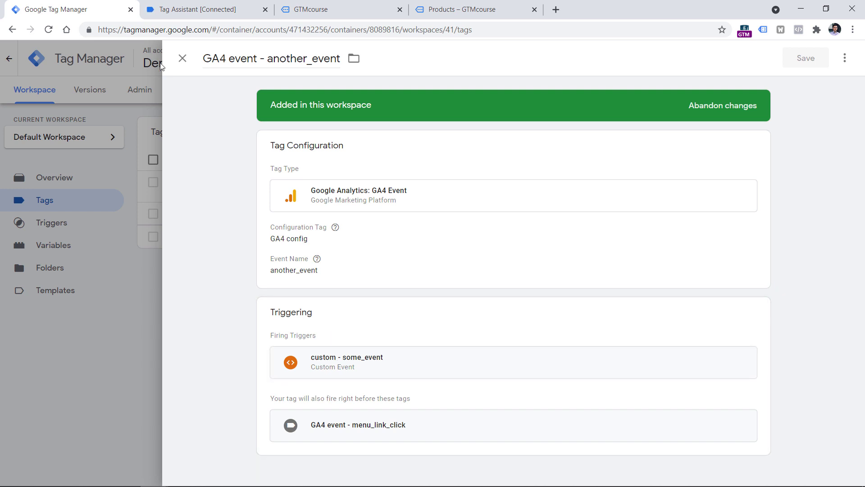
# - In Tag Manager, turn off firing the GA4 event - another_event setup tag before GA4 event - menu_link_click in its Tag Sequencing settings
pyautogui.click(182, 58)
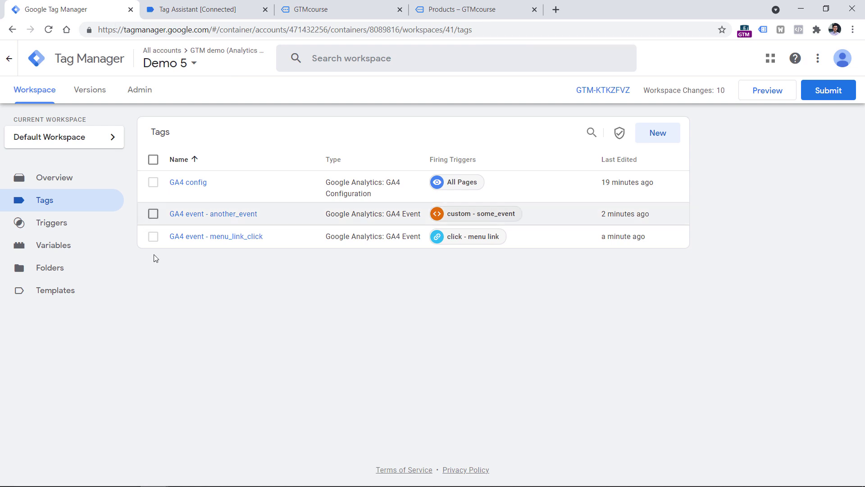
pyautogui.click(216, 237)
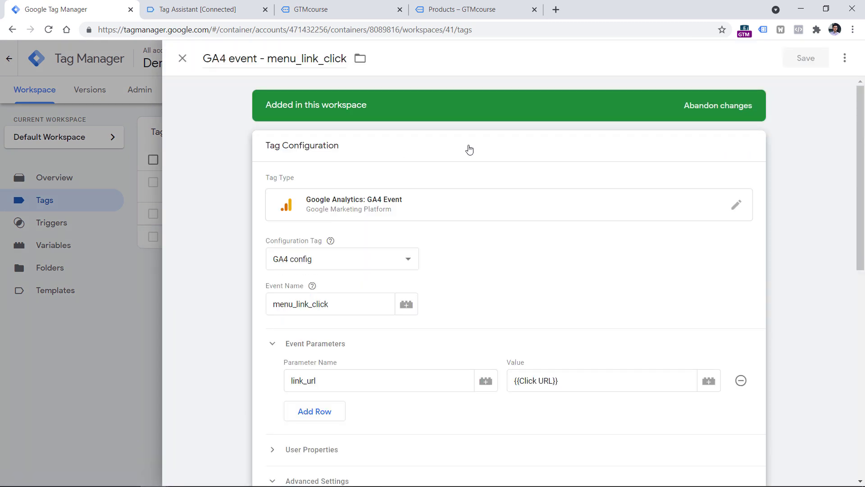
pyautogui.scroll(-4, 467, 148)
pyautogui.scroll(-4, 345, 301)
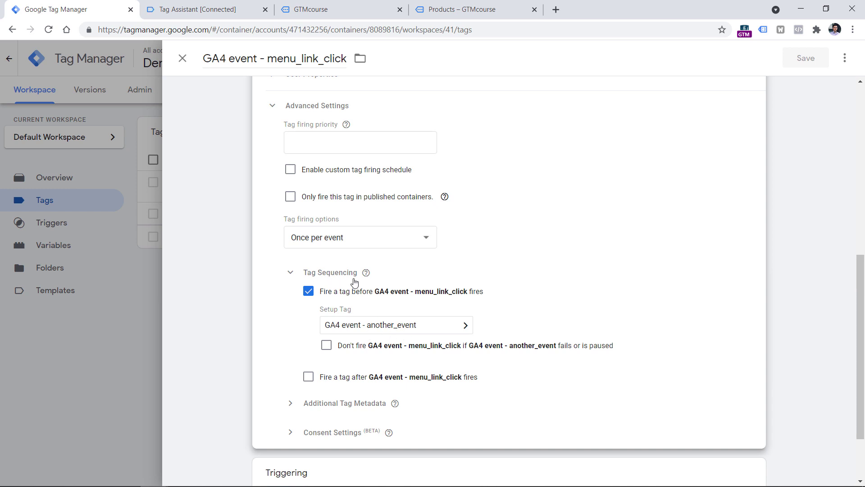
pyautogui.scroll(-3, 347, 425)
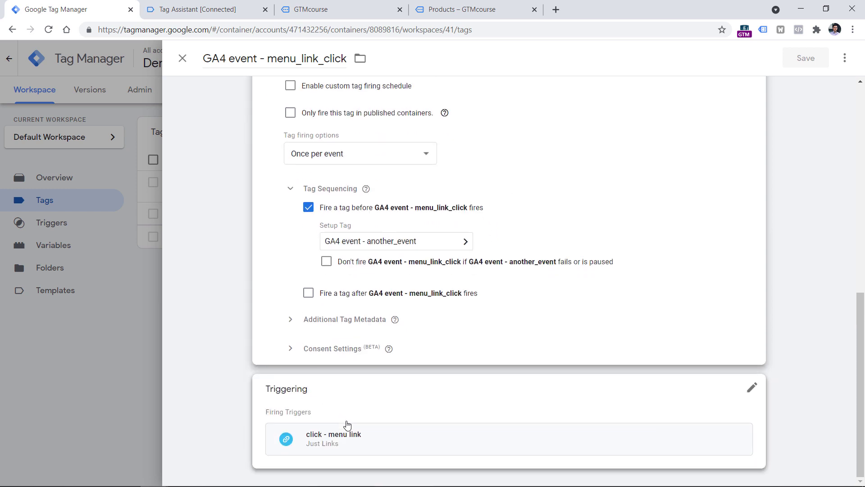
pyautogui.scroll(4, 376, 320)
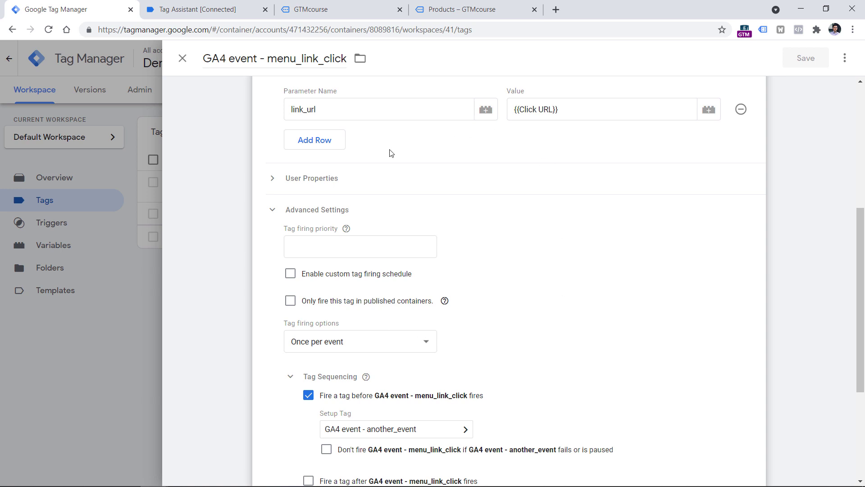
pyautogui.scroll(-4, 510, 247)
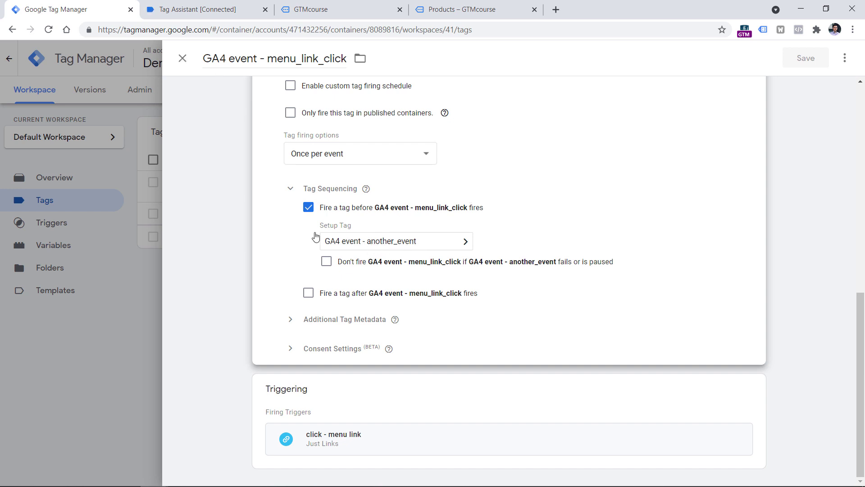
pyautogui.click(308, 207)
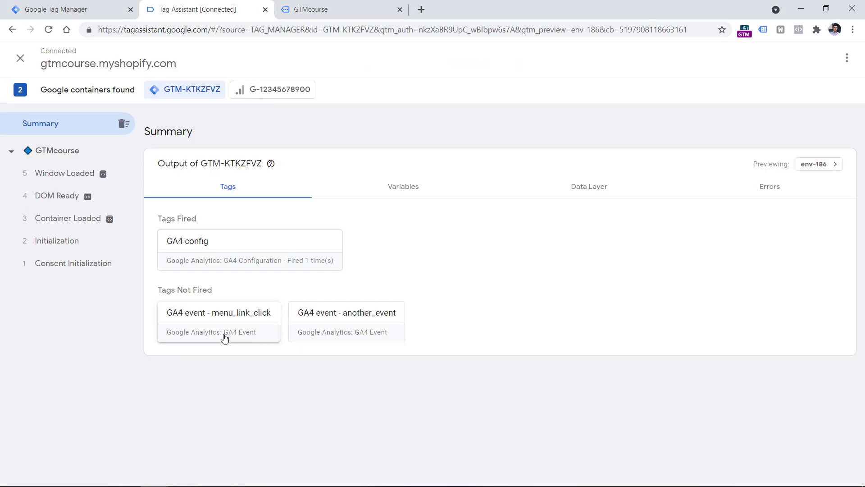
# - On the store page, open the Home, Catalog and Blog menu links in new tabs, and close those tabs again
pyautogui.click(360, 5)
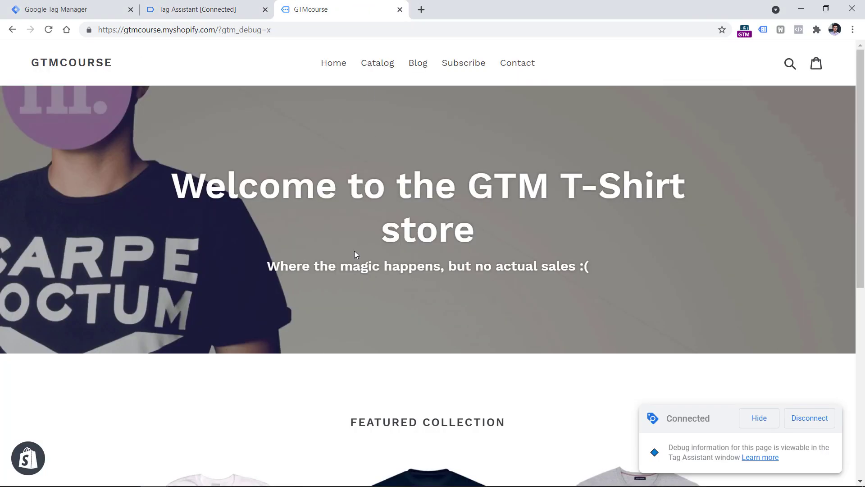
pyautogui.middleClick(334, 73)
pyautogui.middleClick(383, 72)
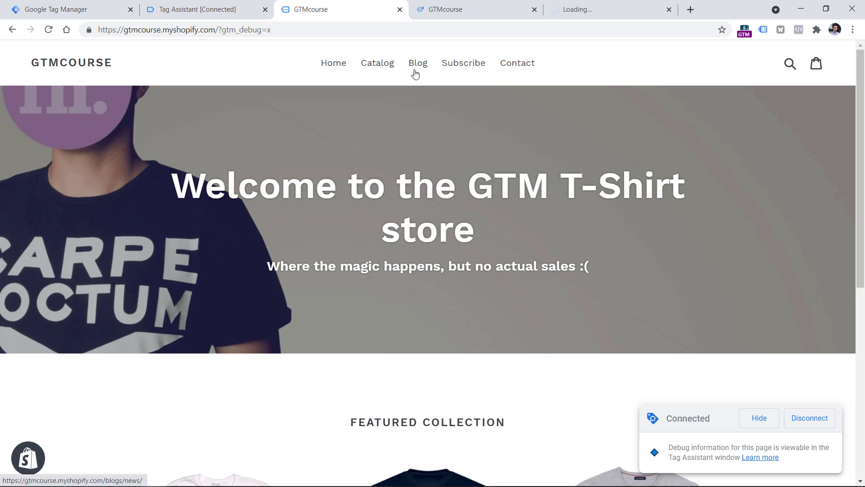
pyautogui.middleClick(419, 73)
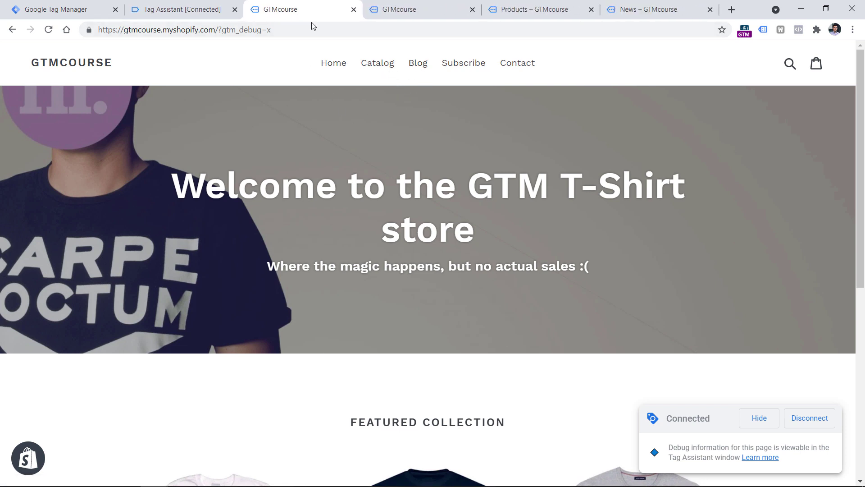
pyautogui.click(472, 9)
pyautogui.click(472, 10)
pyautogui.click(473, 9)
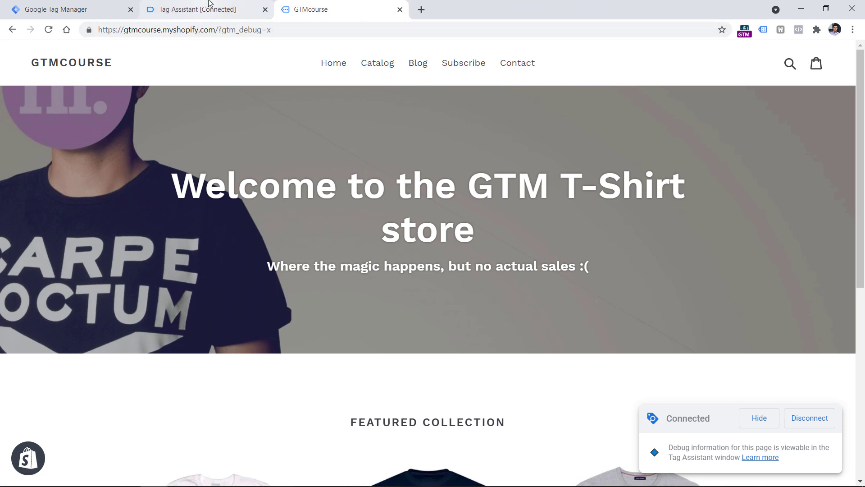
# - In Tag Assistant, compare the tags of the three Link Click events and examine the GA4 event - menu_link_click details for the second one
pyautogui.click(208, 7)
pyautogui.scroll(-4, 71, 247)
pyautogui.click(57, 438)
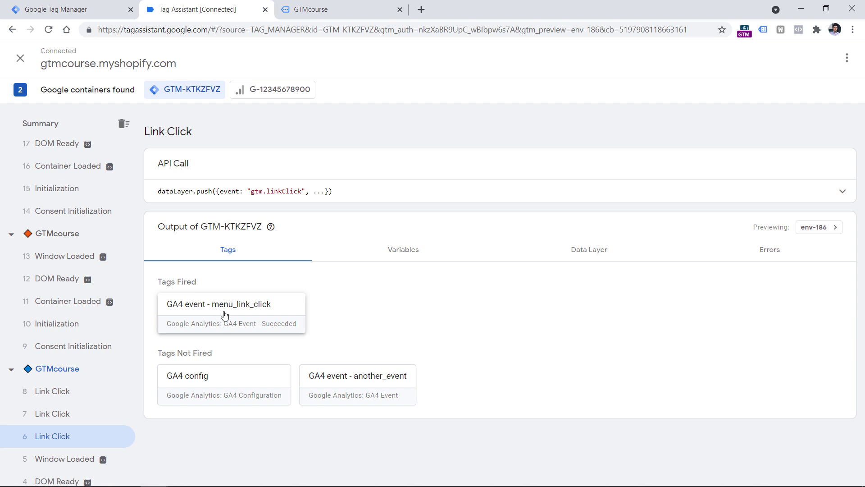
pyautogui.click(61, 413)
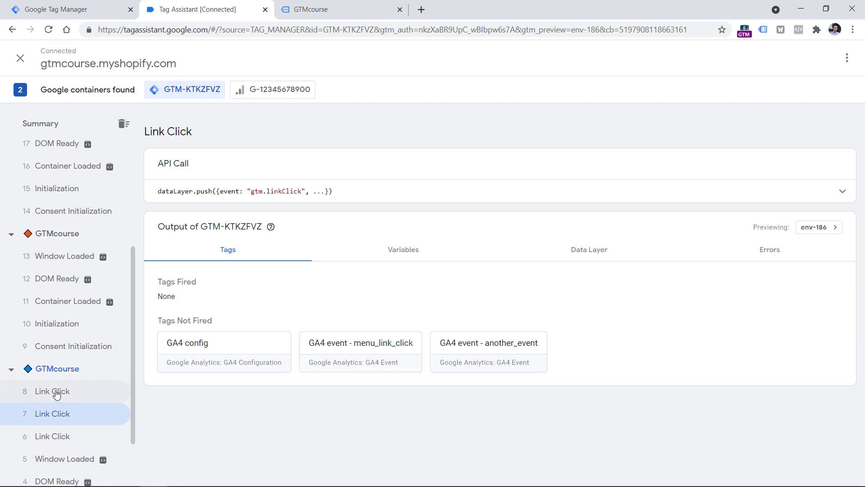
pyautogui.click(56, 393)
pyautogui.click(63, 418)
pyautogui.click(59, 393)
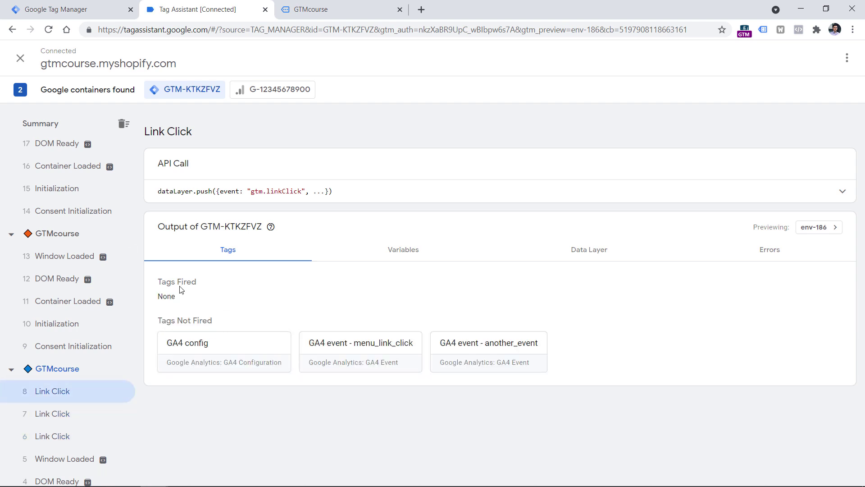
pyautogui.click(63, 415)
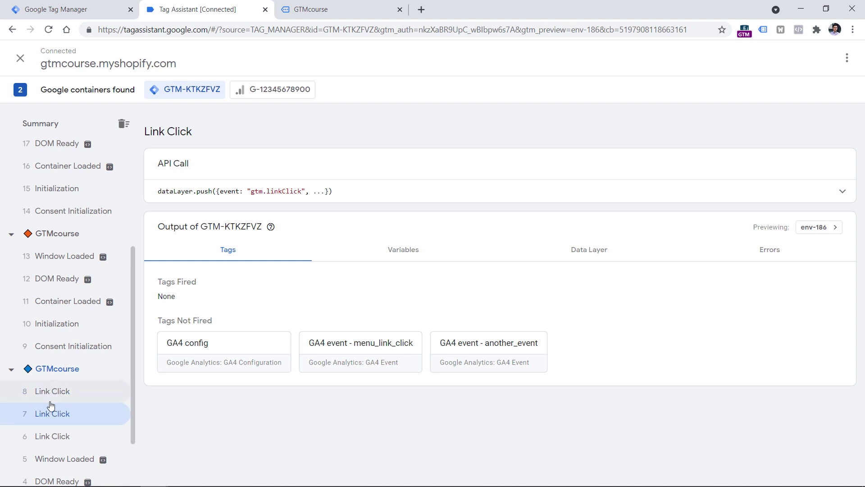
pyautogui.click(53, 391)
pyautogui.click(59, 412)
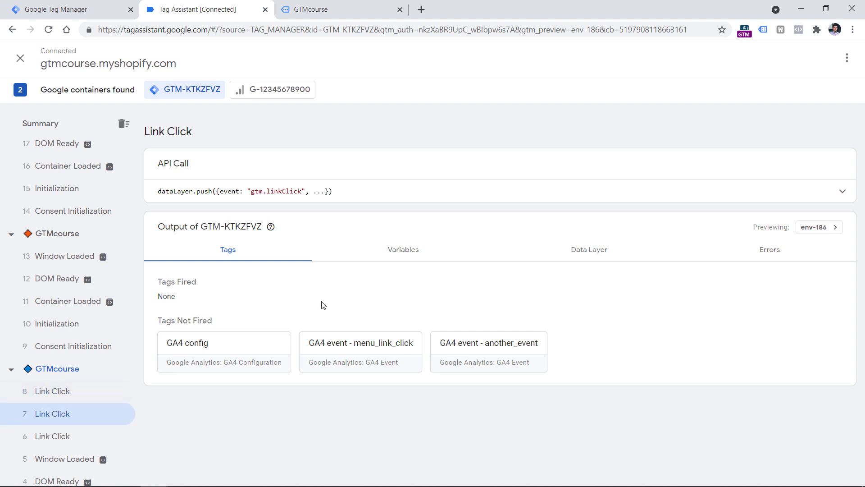
pyautogui.click(360, 355)
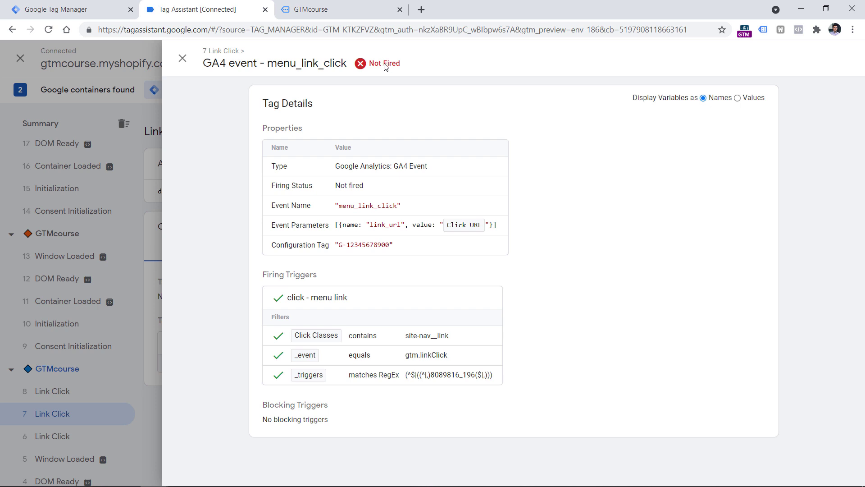
# - In Tag Manager, set the tag firing option of GA4 event - menu_link_click to Once per event, and restore Once per page
pyautogui.click(74, 8)
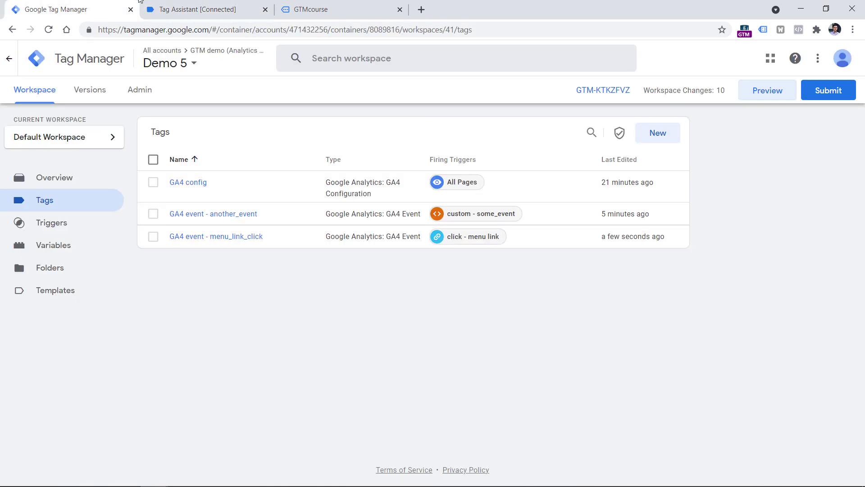
pyautogui.click(209, 239)
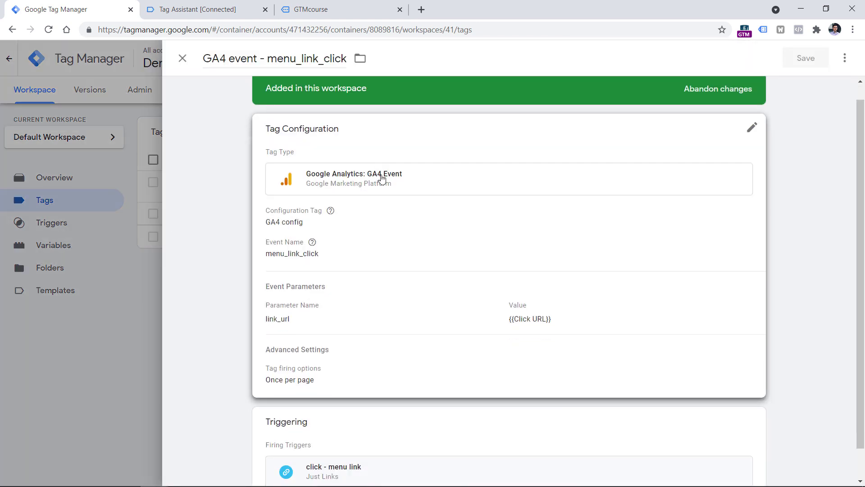
pyautogui.scroll(-1, 649, 110)
pyautogui.click(648, 103)
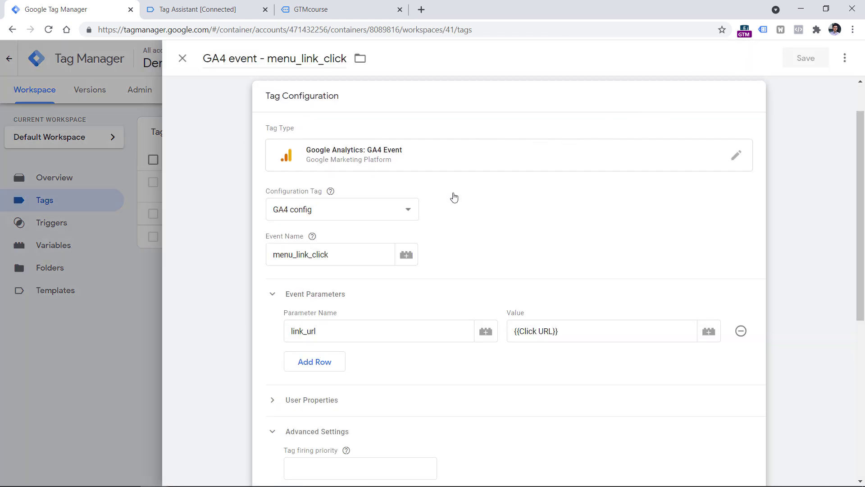
pyautogui.scroll(-4, 454, 198)
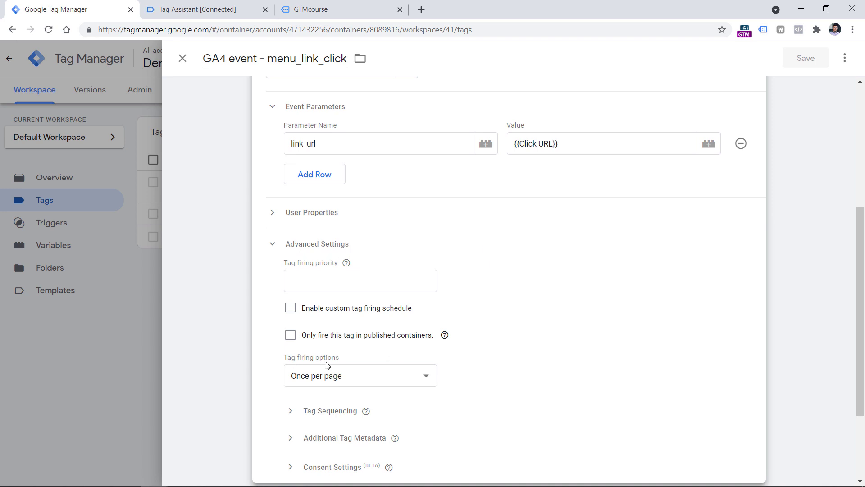
pyautogui.click(327, 375)
pyautogui.click(333, 390)
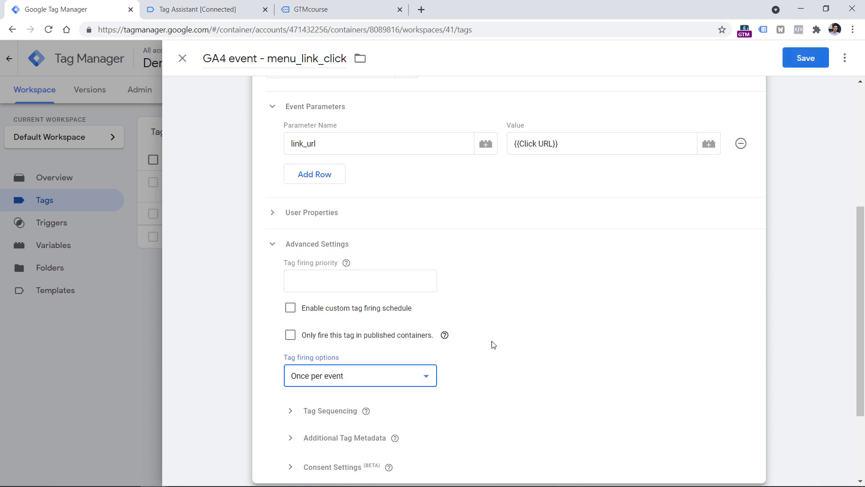
pyautogui.click(335, 383)
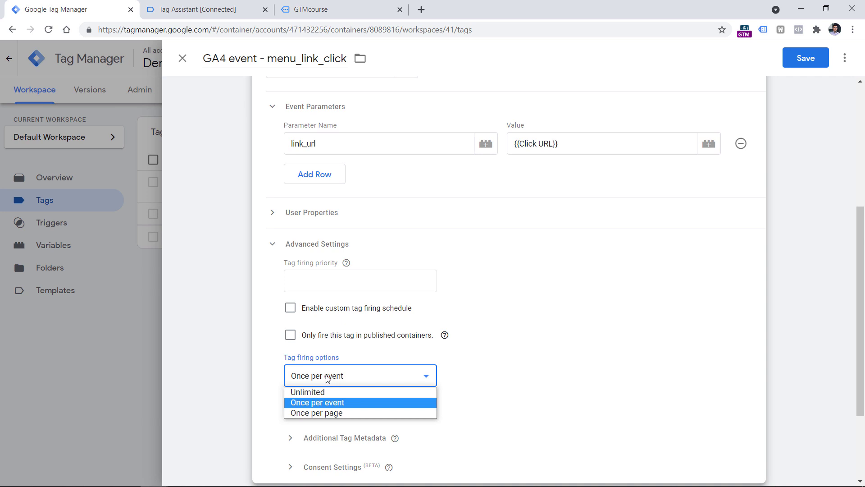
pyautogui.click(317, 414)
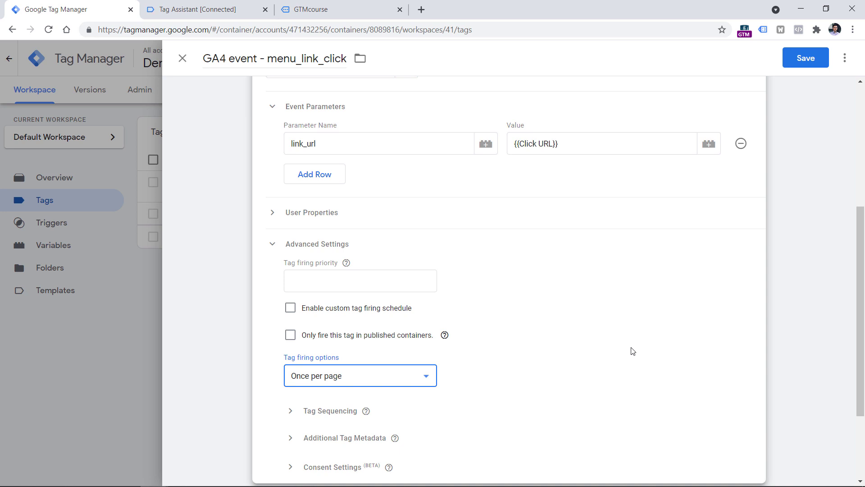
# - Back in Tag Assistant, review which tags fired on each of the three Link Click events, from the earliest to the latest
pyautogui.click(326, 8)
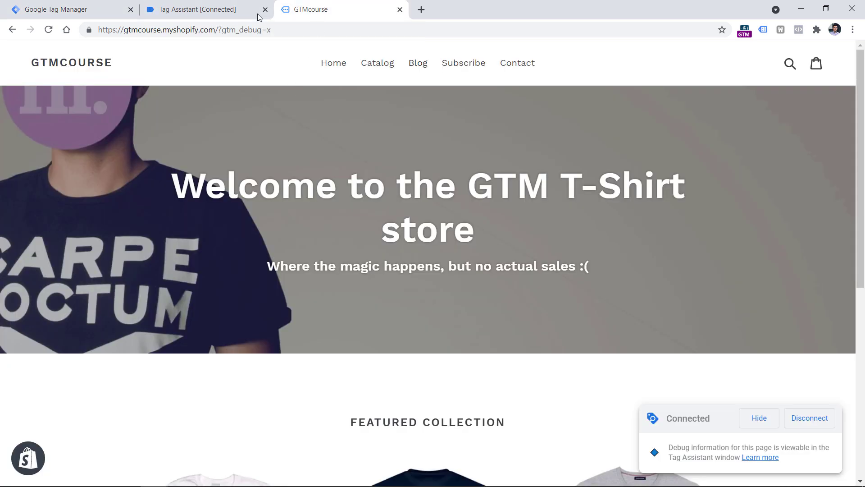
pyautogui.click(212, 8)
pyautogui.click(64, 240)
pyautogui.scroll(-2, 72, 356)
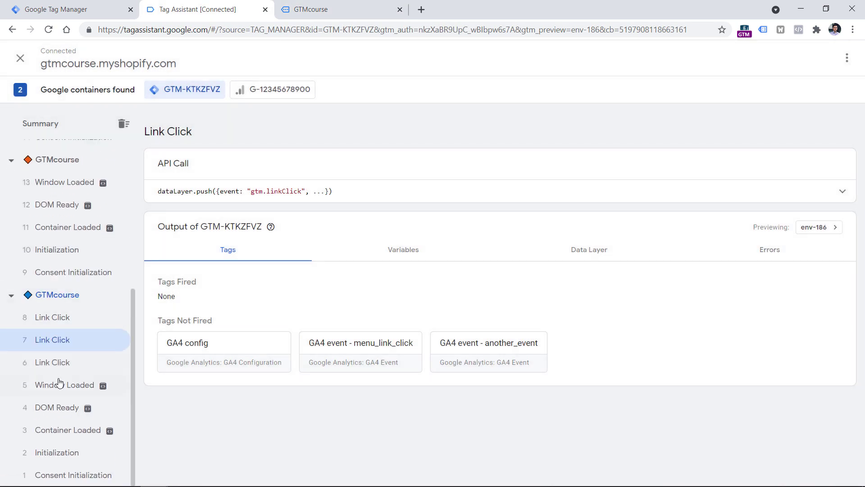
pyautogui.click(60, 361)
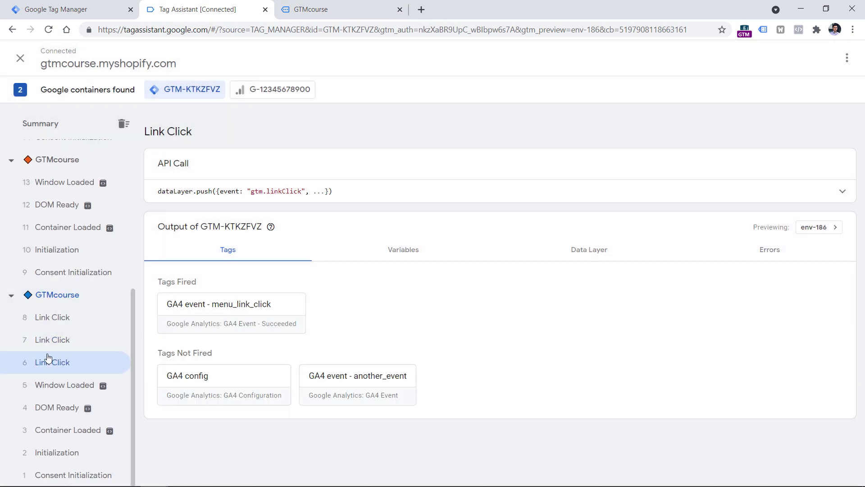
pyautogui.click(61, 341)
pyautogui.click(63, 317)
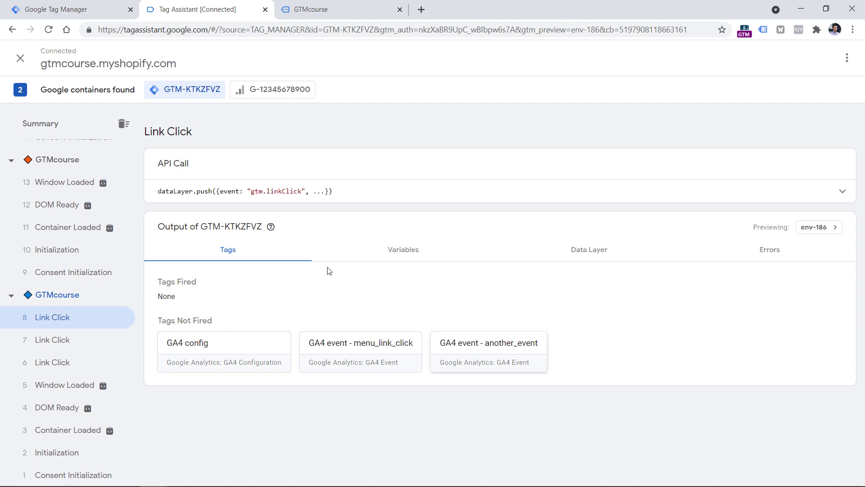
# - Return to Tag Manager and open the tag firing options of GA4 event - menu_link_click
pyautogui.click(94, 6)
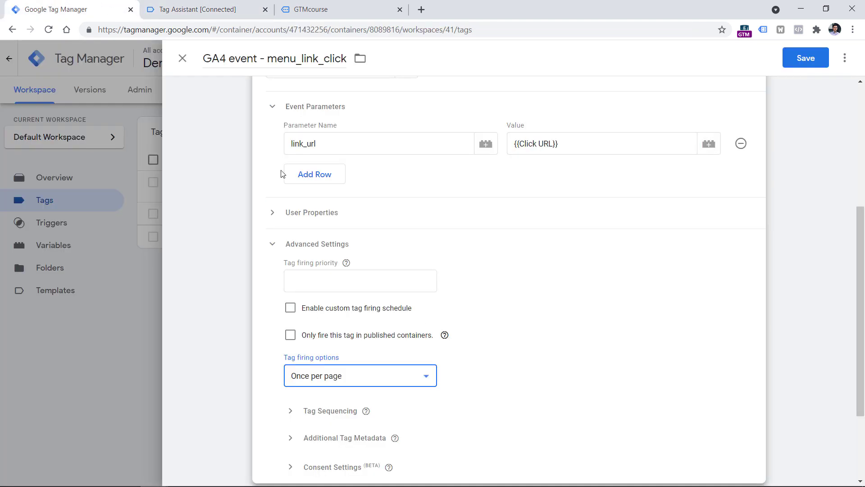
pyautogui.click(364, 377)
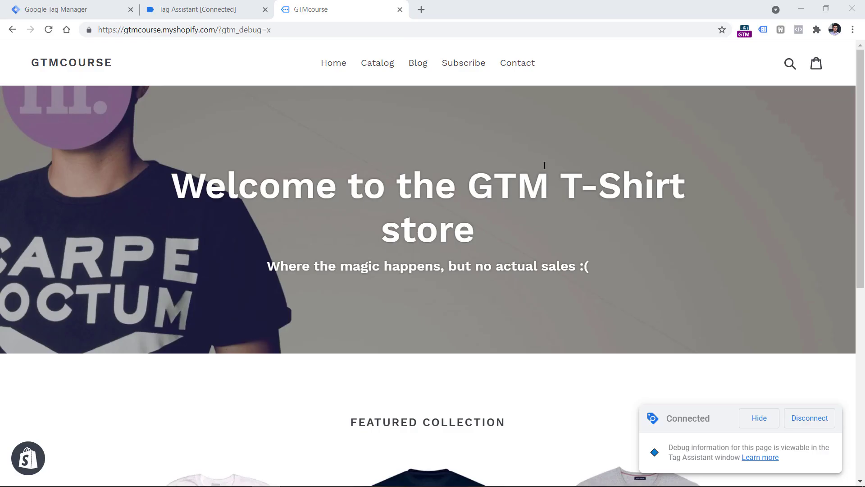
# - On the reloaded store page, generate three new link clicks by opening Home, Catalog and Blog in new tabs, and close those tabs
pyautogui.keyDown('ctrl'); pyautogui.click(334, 64); pyautogui.keyUp('ctrl')
pyautogui.keyDown('ctrl'); pyautogui.click(378, 63); pyautogui.keyUp('ctrl')
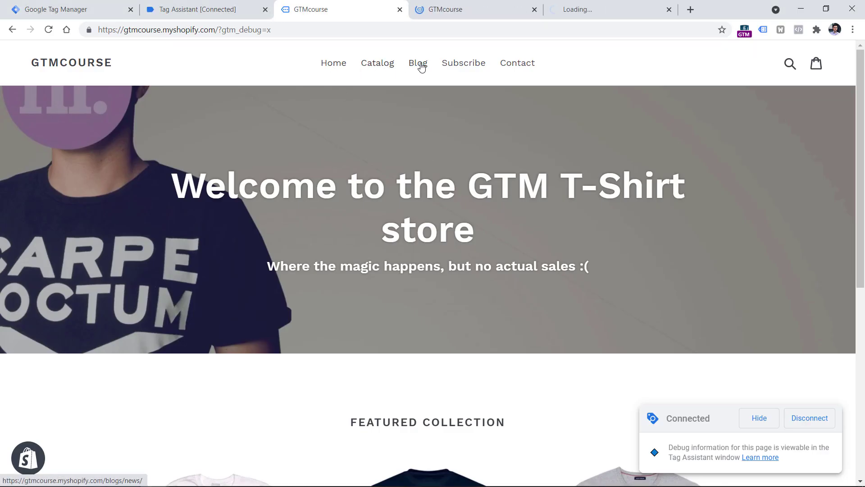
pyautogui.keyDown('ctrl'); pyautogui.click(420, 64); pyautogui.keyUp('ctrl')
pyautogui.click(494, 9)
pyautogui.click(495, 9)
pyautogui.click(494, 9)
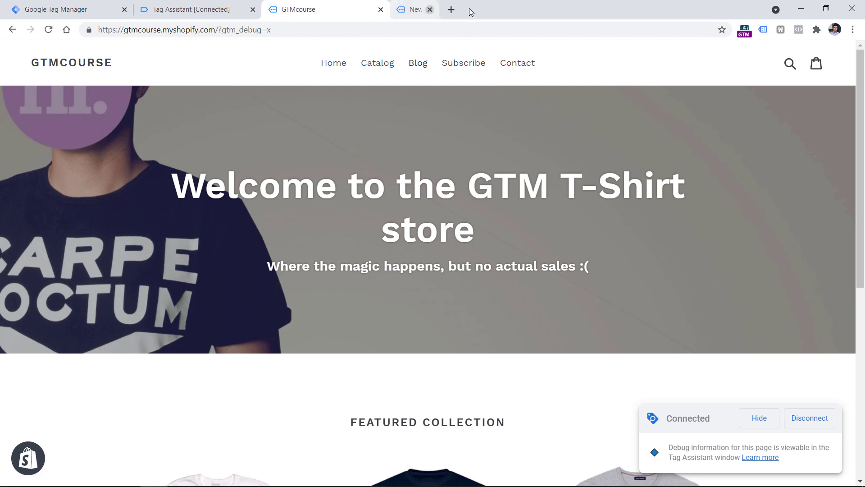
# - In Tag Assistant, check the new Link Click events and examine the firing and blocking triggers of GA4 event - menu_link_click for the first one
pyautogui.click(216, 9)
pyautogui.click(432, 256)
pyautogui.scroll(-6, 67, 293)
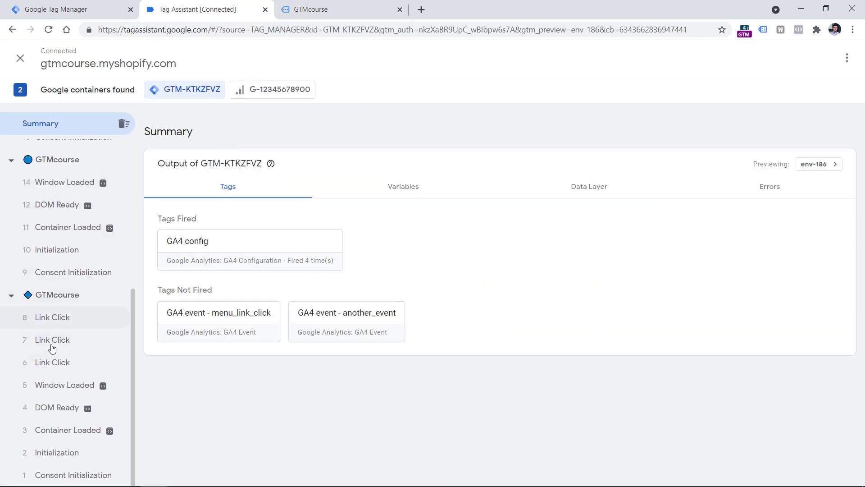
pyautogui.click(60, 360)
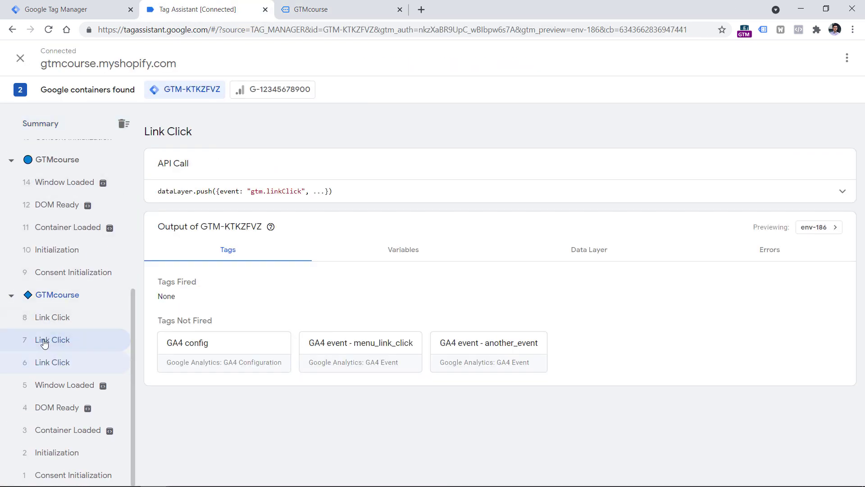
pyautogui.click(52, 321)
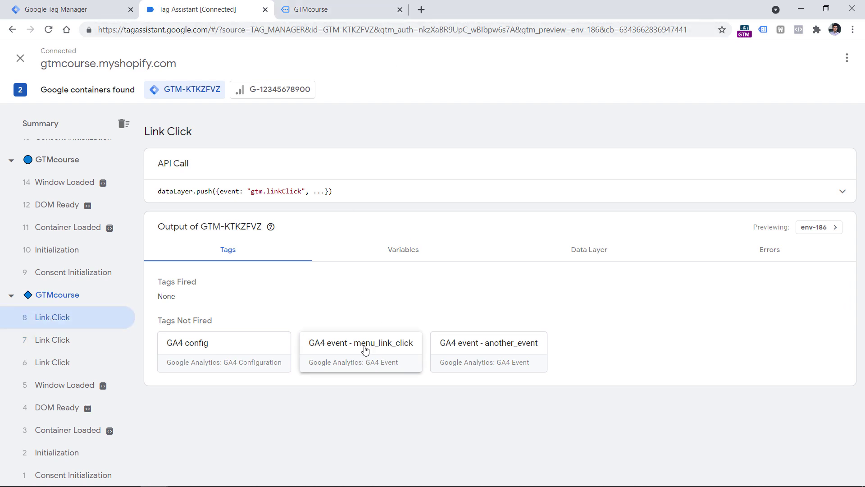
pyautogui.click(65, 363)
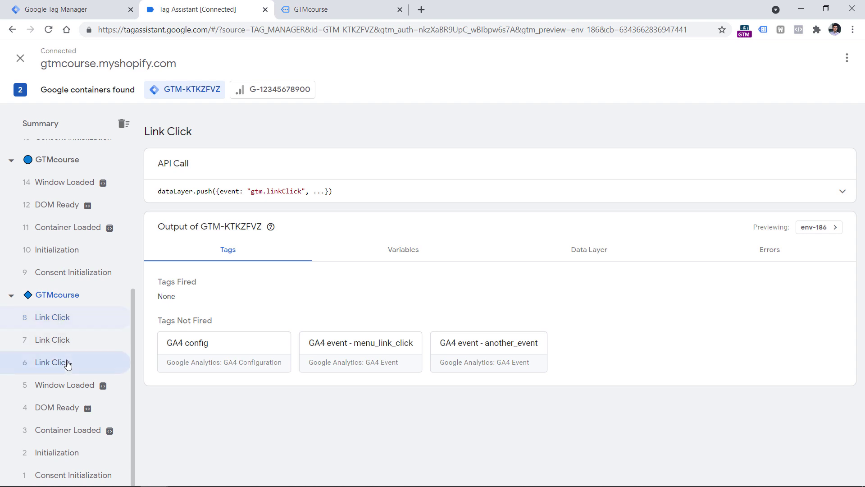
pyautogui.click(358, 348)
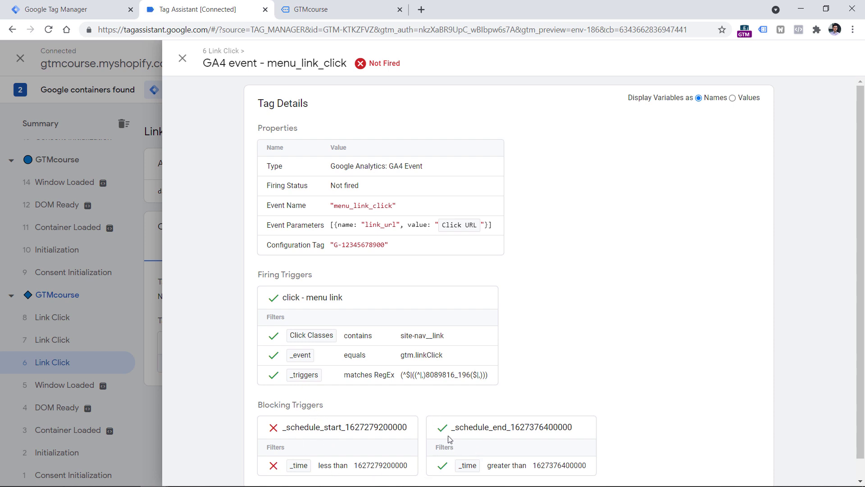
# - In Tag Manager, examine the custom firing schedule of GA4 event - menu_link_click and compare it with the blocking triggers in Tag Assistant
pyautogui.click(56, 9)
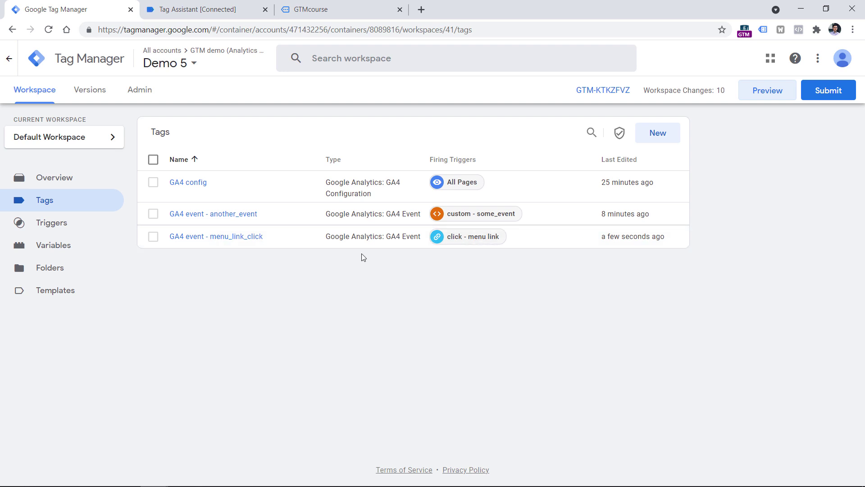
pyautogui.click(211, 238)
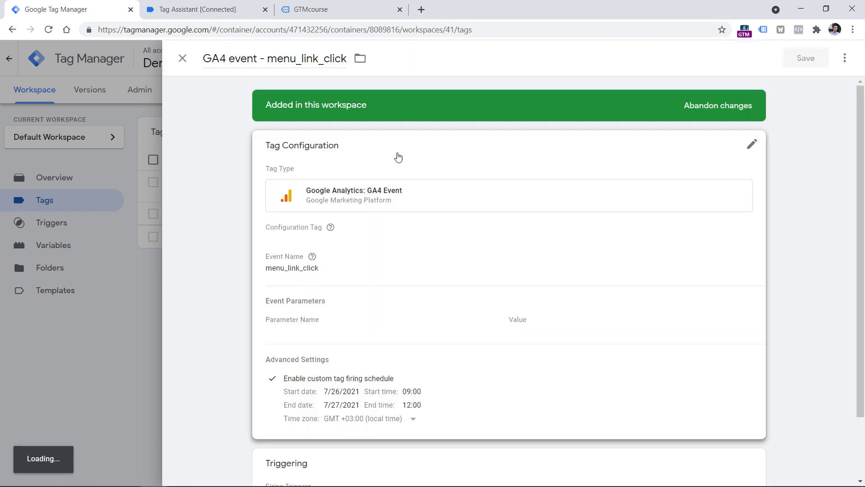
pyautogui.scroll(-4, 406, 458)
pyautogui.hotkey('ctrl', 'Tab')
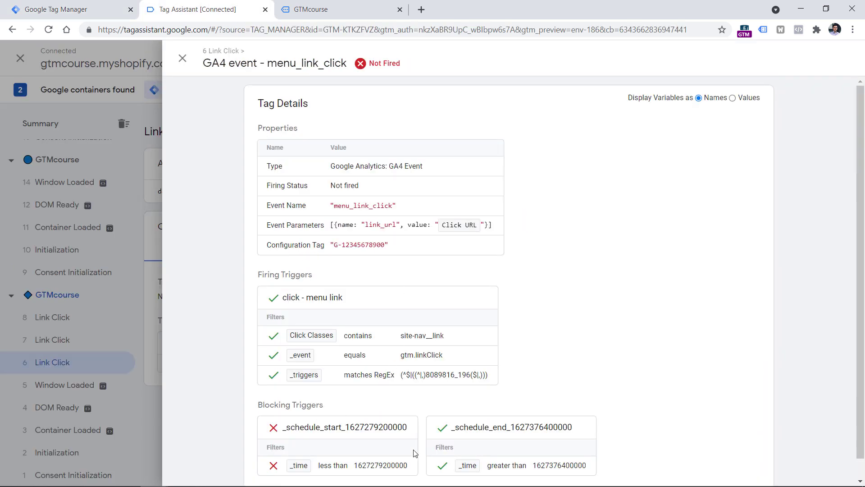
pyautogui.hotkey('ctrl', 'shift', 'Tab')
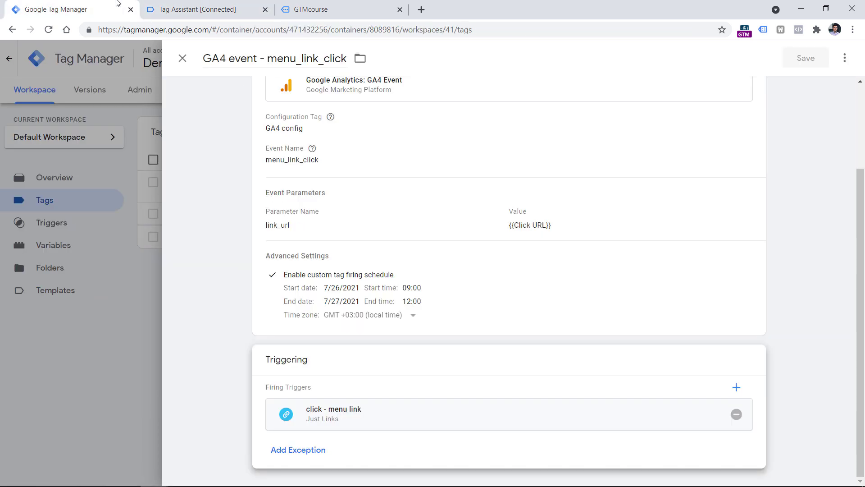
pyautogui.click(350, 228)
pyautogui.scroll(-4, 389, 371)
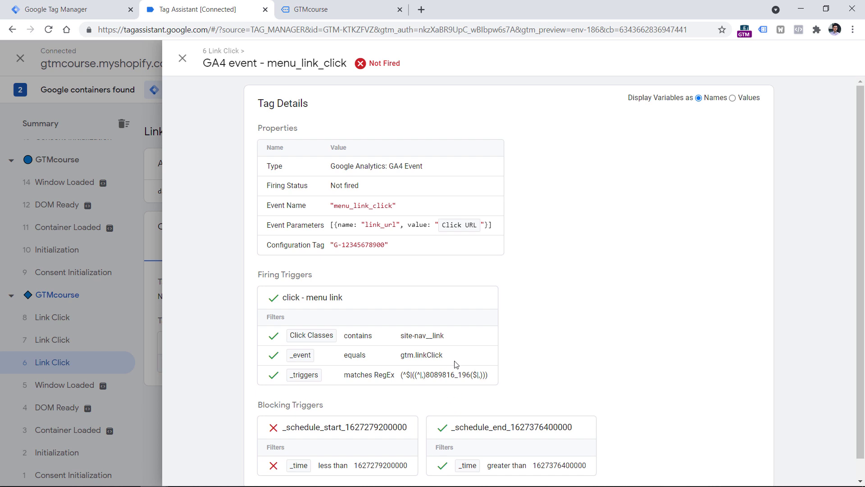
# - Review the custom firing schedule of GA4 event - menu_link_click against its blocking triggers, and check the tag's configuration in Tag Manager
pyautogui.scroll(-1, 442, 409)
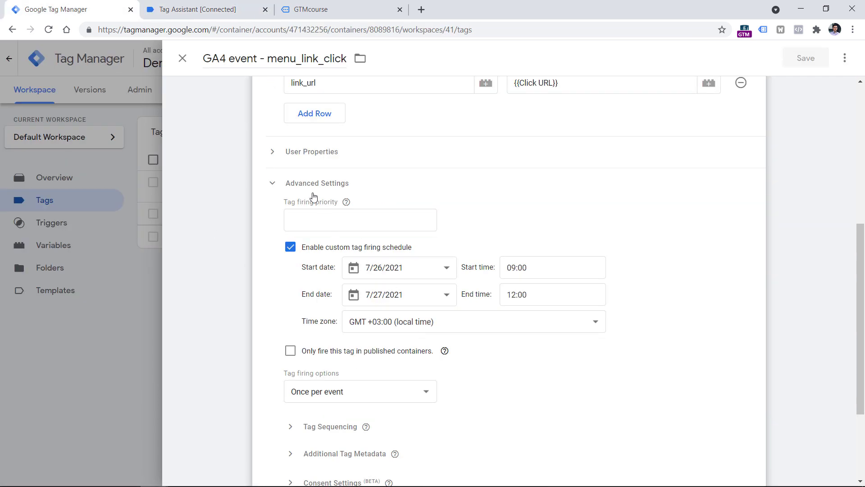
pyautogui.click(201, 214)
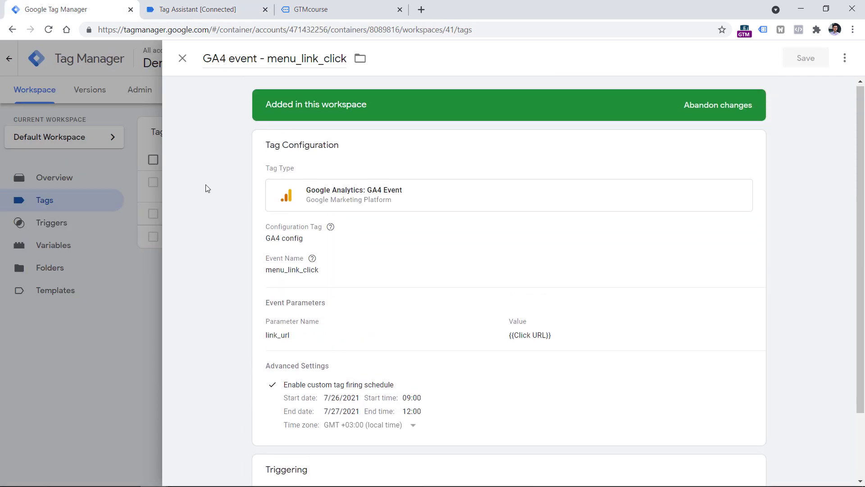
pyautogui.scroll(-2, 369, 183)
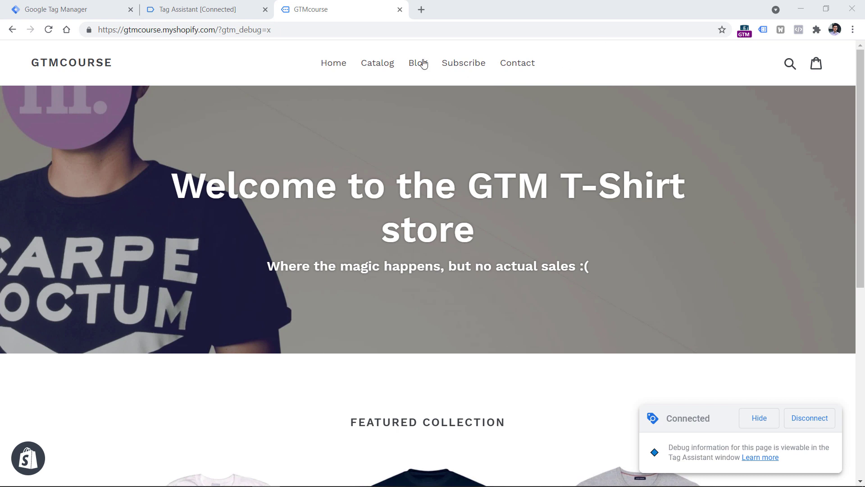
# - On the store page, generate a link click by opening Catalog in a new tab, and close that tab
pyautogui.middleClick(378, 66)
pyautogui.scroll(-3, 378, 65)
pyautogui.scroll(3, 369, 102)
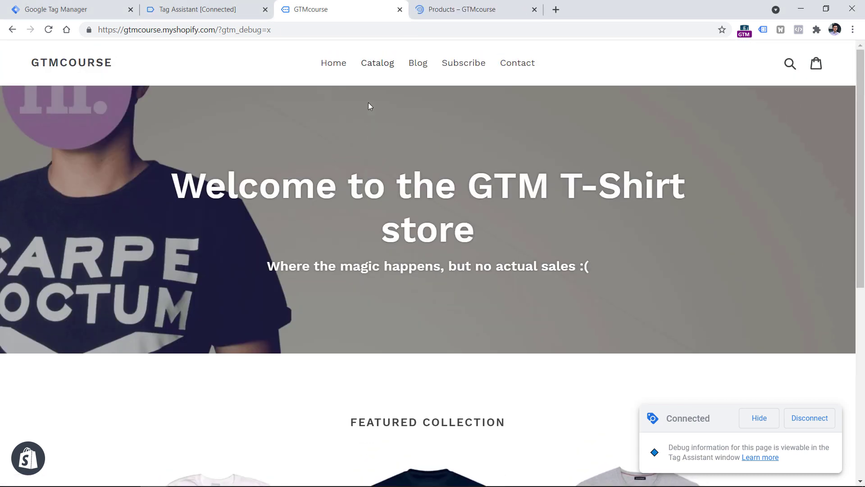
pyautogui.middleClick(464, 10)
# - In Tag Assistant, examine the firing and blocking triggers of GA4 event - menu_link_click for the Link Click event
pyautogui.click(422, 257)
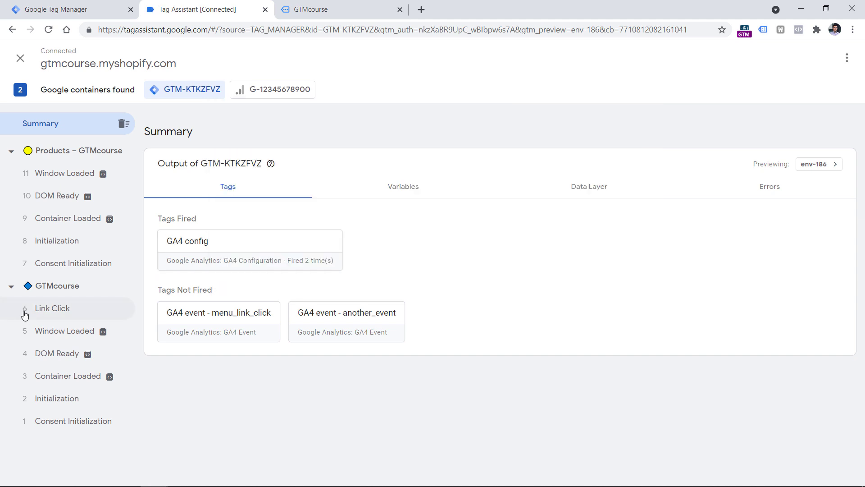
pyautogui.click(59, 312)
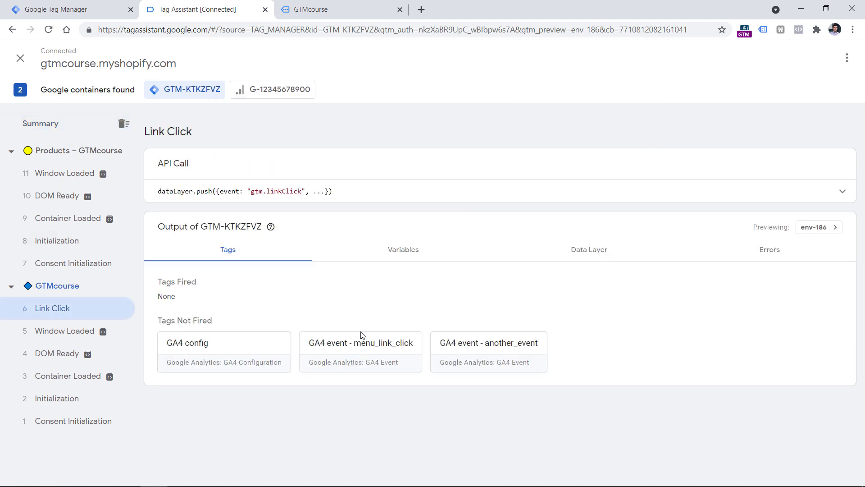
pyautogui.click(360, 356)
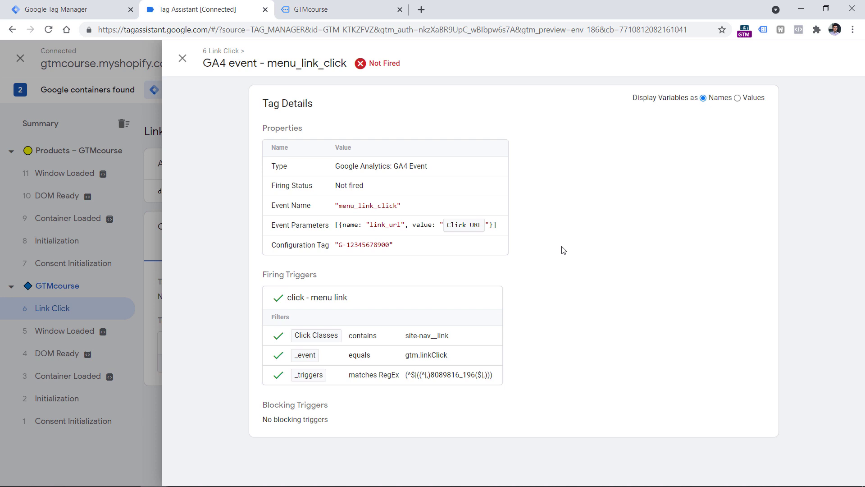
# - In Tag Manager, turn off "Only fire this tag in published containers" for GA4 event - menu_link_click and save the tag
pyautogui.click(76, 4)
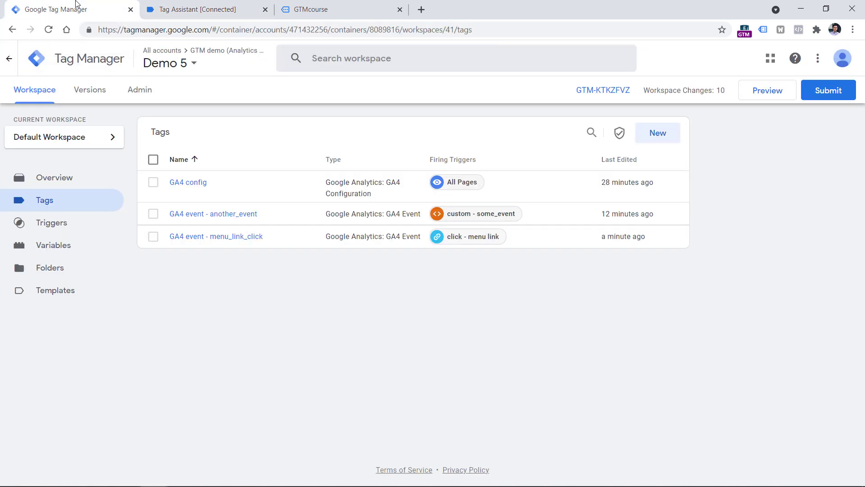
pyautogui.click(217, 243)
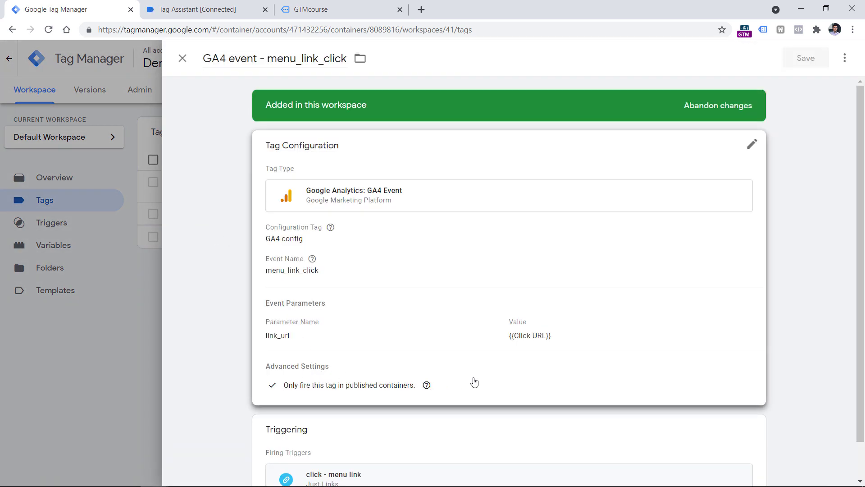
pyautogui.click(475, 382)
pyautogui.scroll(-5, 440, 309)
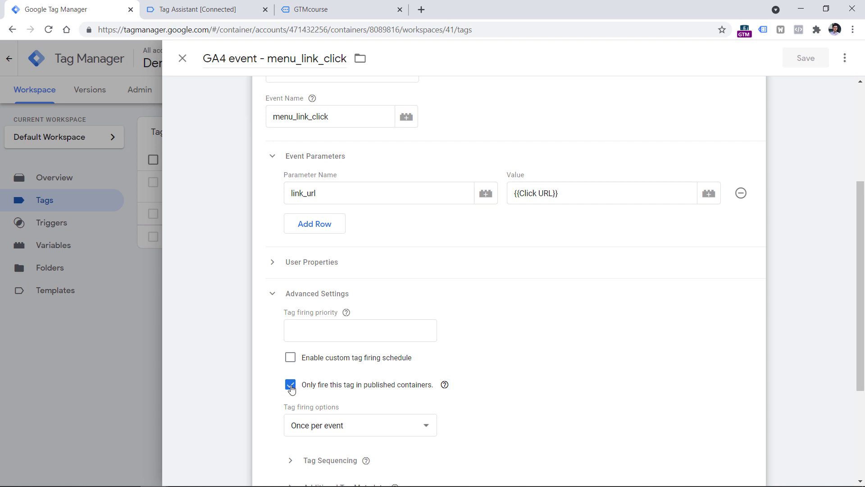
pyautogui.click(291, 385)
pyautogui.click(291, 386)
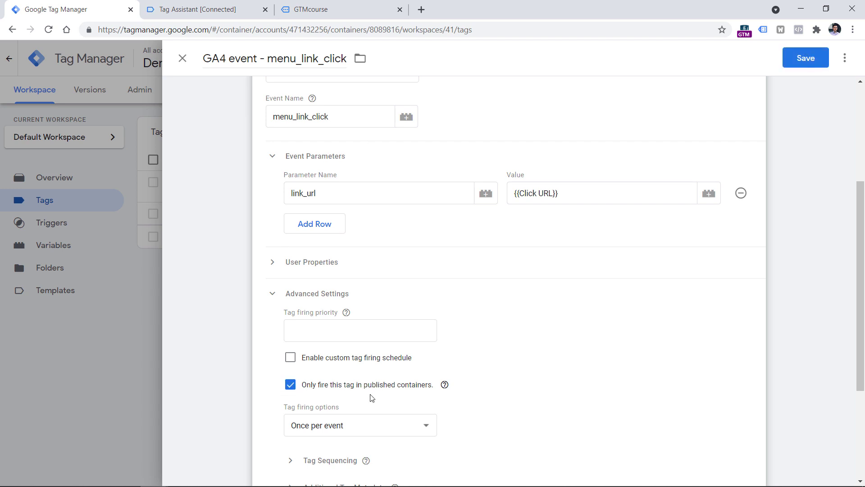
pyautogui.click(291, 385)
pyautogui.click(806, 58)
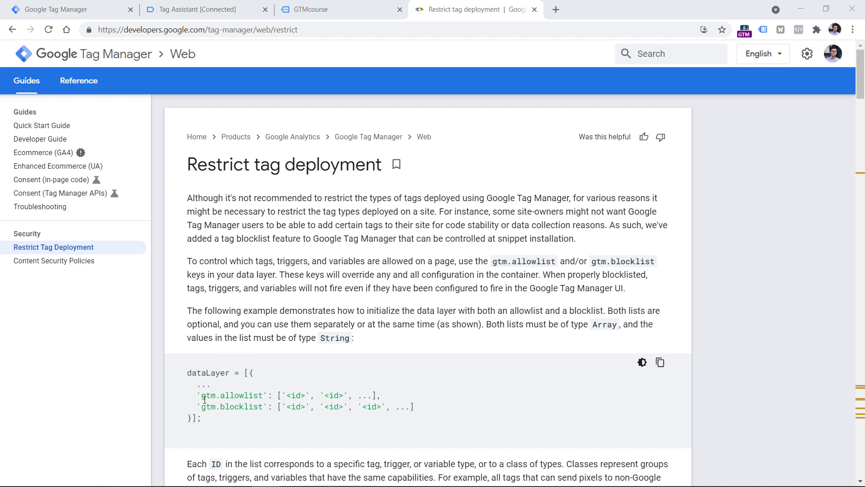
# - Read the Restrict tag deployment guide, examining the gtm.allowlist and gtm.blocklist keys, their rules, and the table of tag IDs and classes
pyautogui.moveTo(201, 395); pyautogui.dragTo(262, 396)
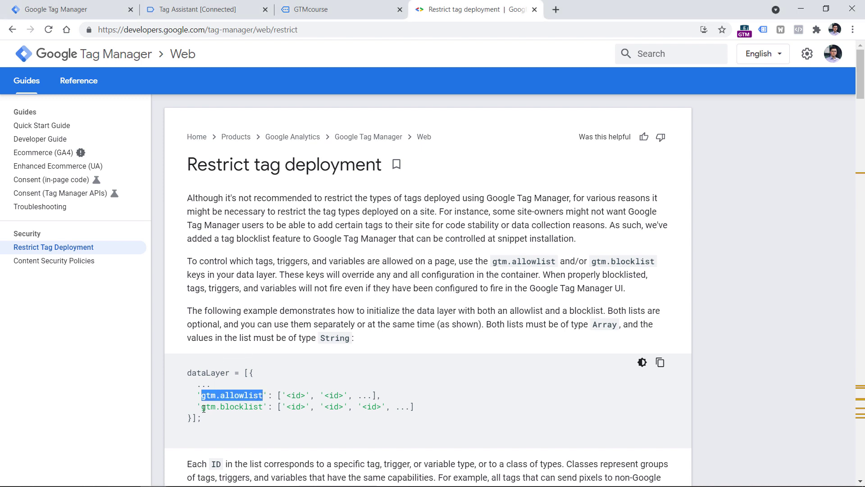
pyautogui.moveTo(201, 406); pyautogui.dragTo(262, 406)
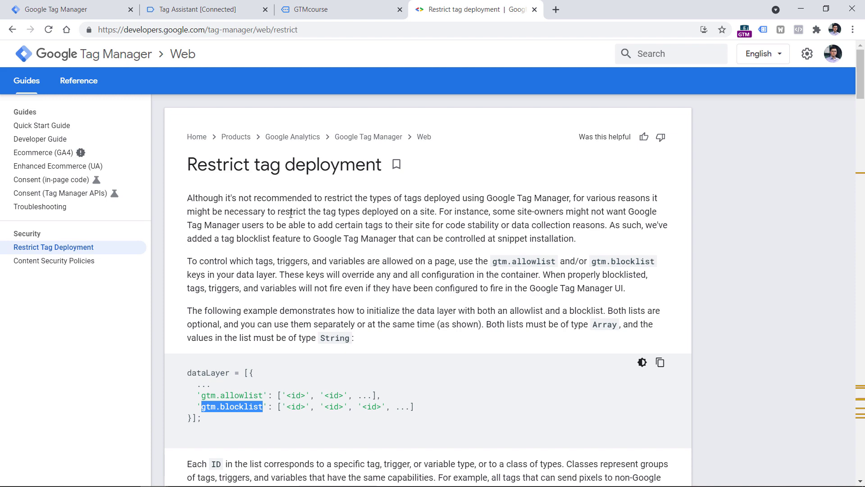
pyautogui.scroll(-8, 271, 374)
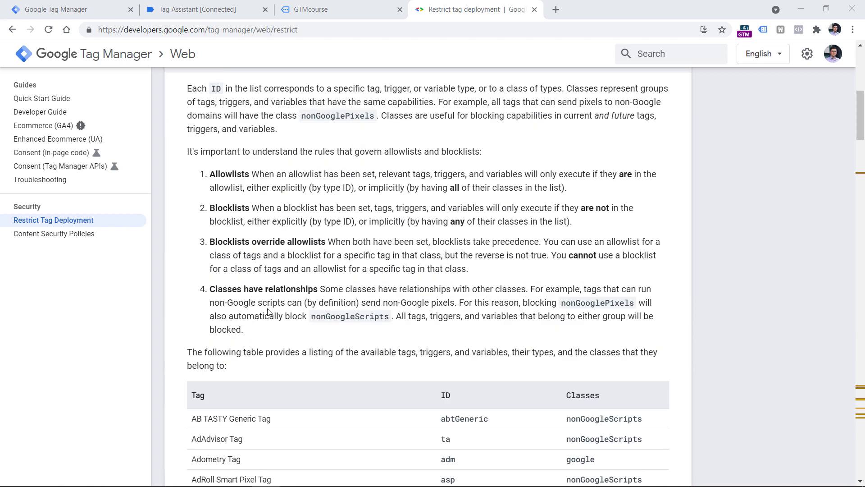
pyautogui.scroll(4, 269, 311)
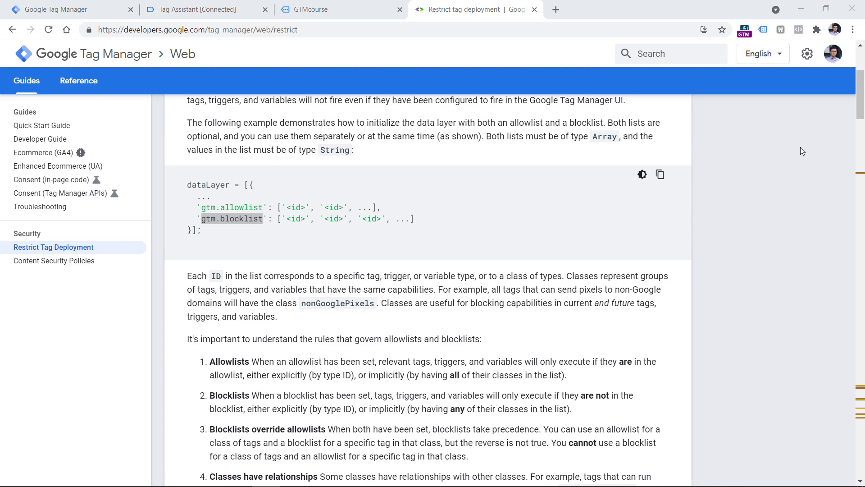
pyautogui.scroll(-8, 287, 213)
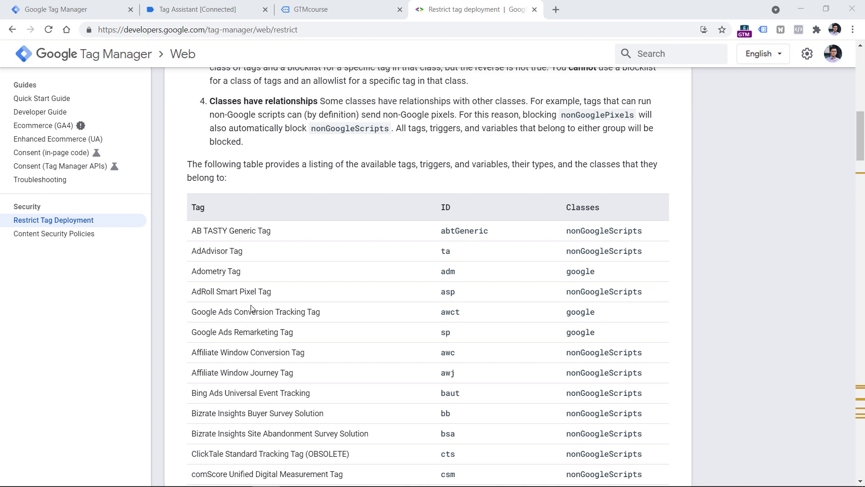
pyautogui.scroll(-4, 367, 275)
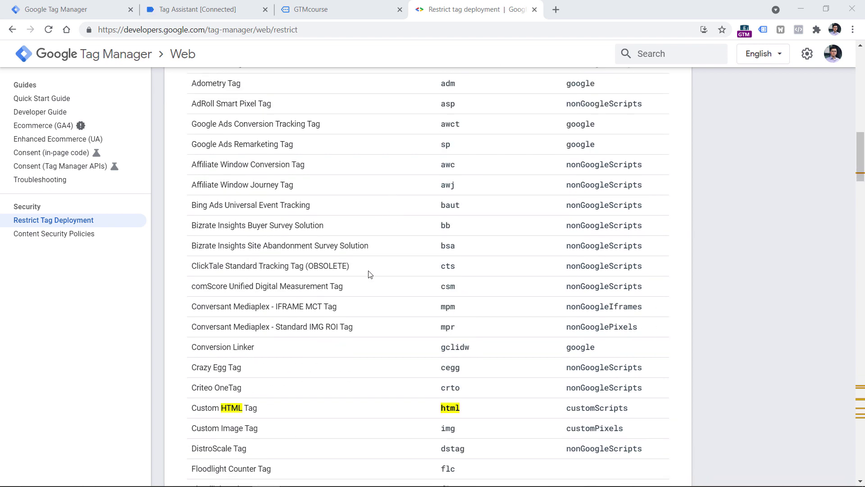
pyautogui.scroll(-4, 370, 274)
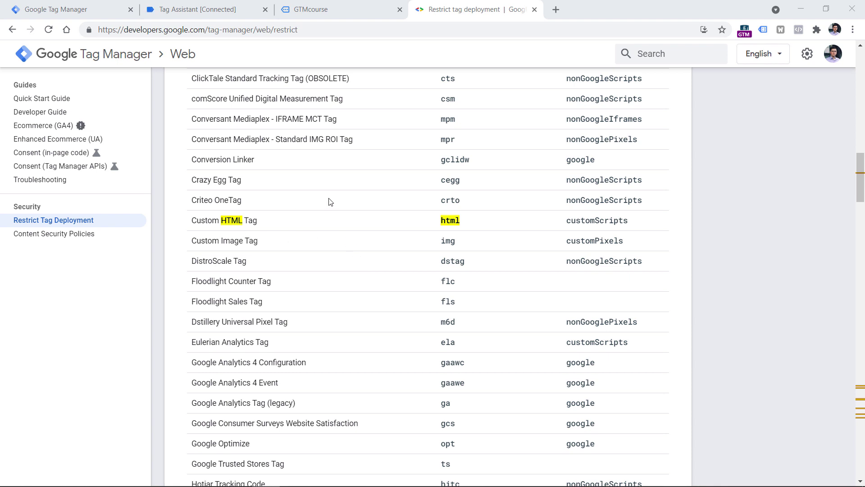
pyautogui.scroll(8, 260, 280)
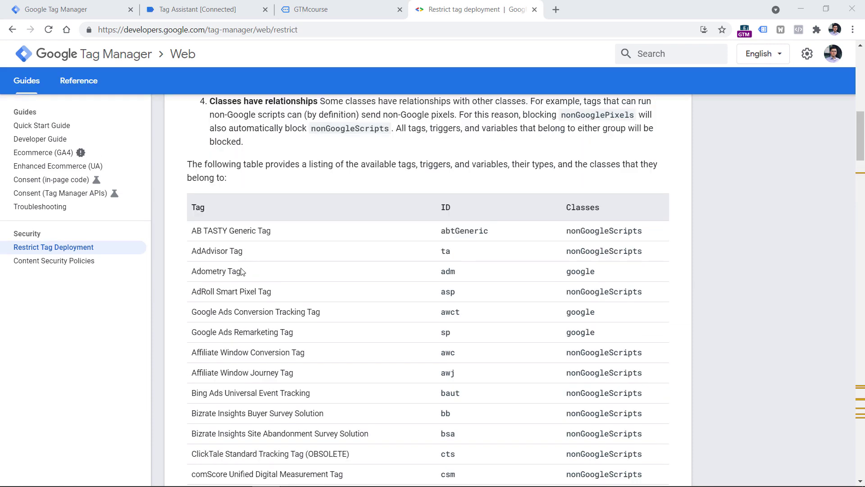
pyautogui.scroll(-18, 252, 275)
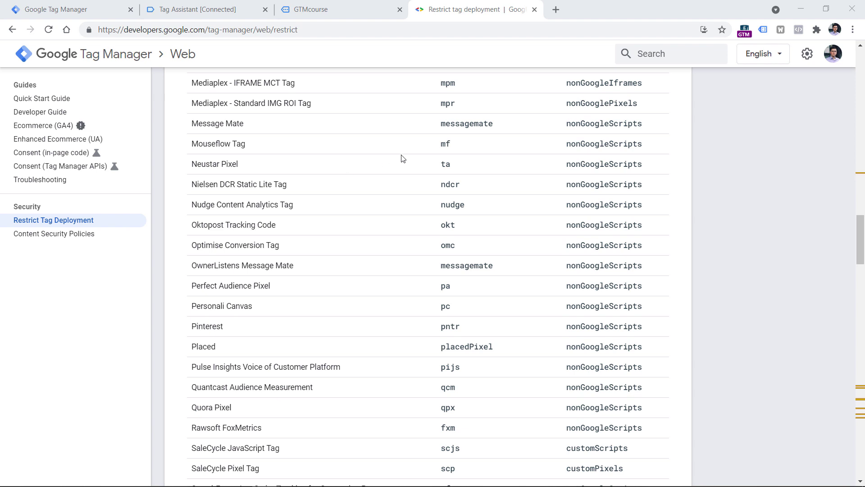
# - Return to Tag Manager and review the code and firing trigger of the Custom HTML - greeting alert tag
pyautogui.click(344, 4)
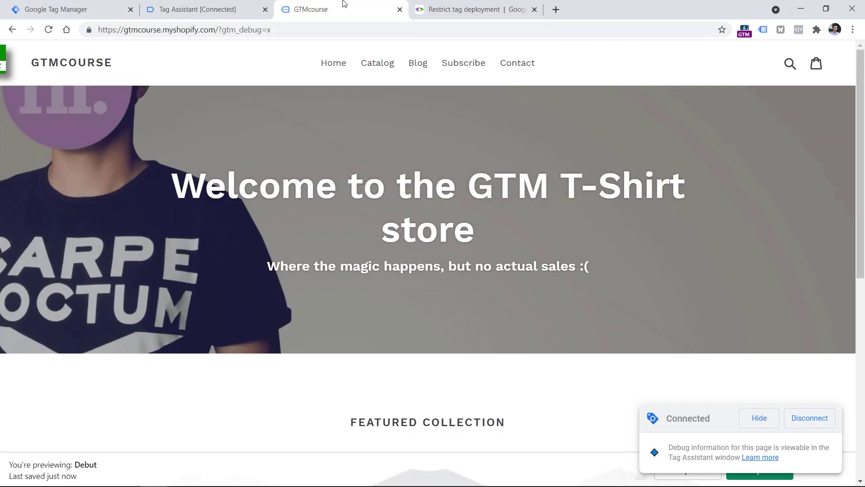
pyautogui.click(216, 5)
pyautogui.click(103, 5)
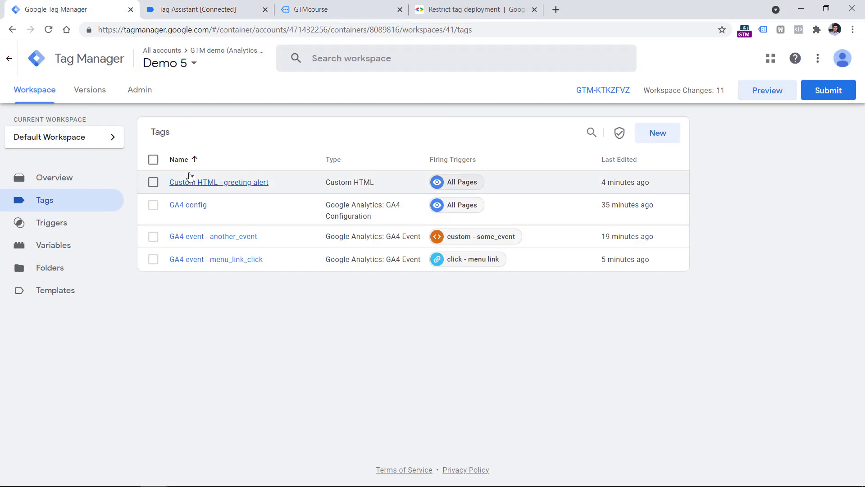
pyautogui.click(217, 183)
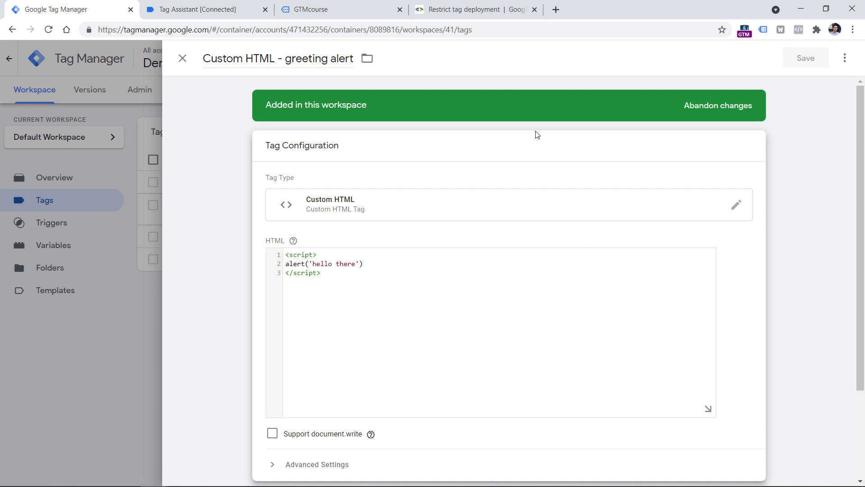
pyautogui.scroll(-3, 397, 294)
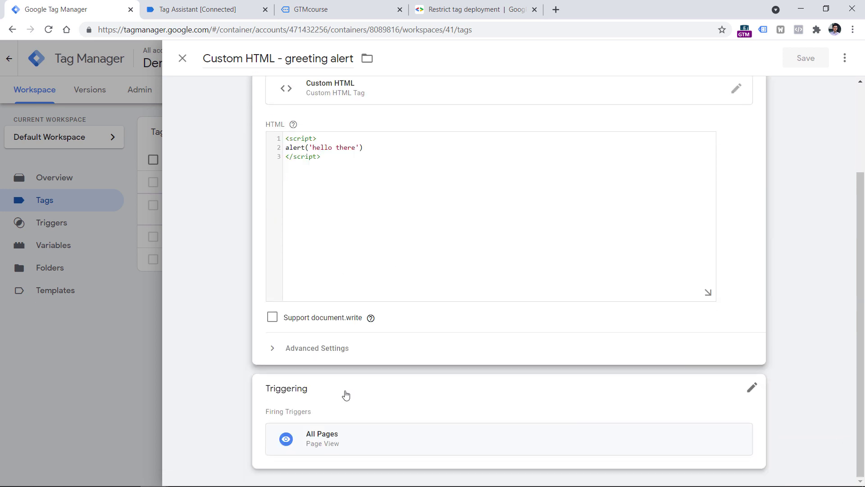
pyautogui.click(183, 59)
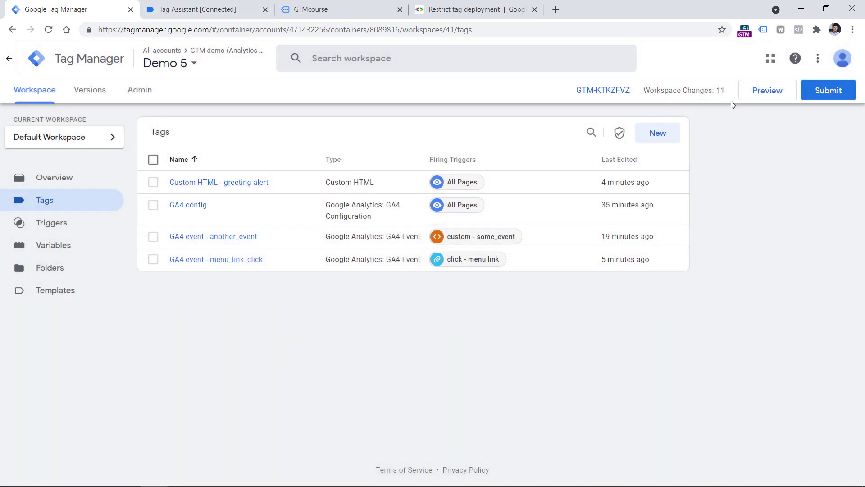
# - Start preview mode on the store page and examine the triggers of Custom HTML - greeting alert for the Container Loaded event in Tag Assistant
pyautogui.click(764, 95)
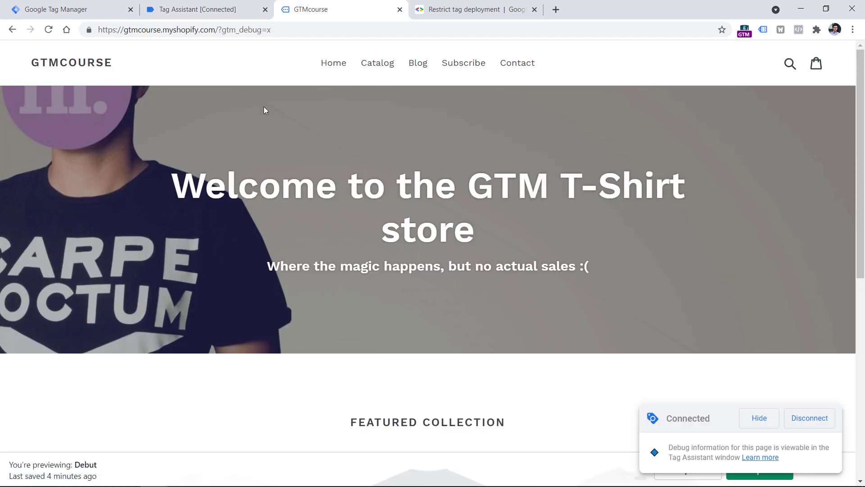
pyautogui.click(168, 3)
pyautogui.click(419, 267)
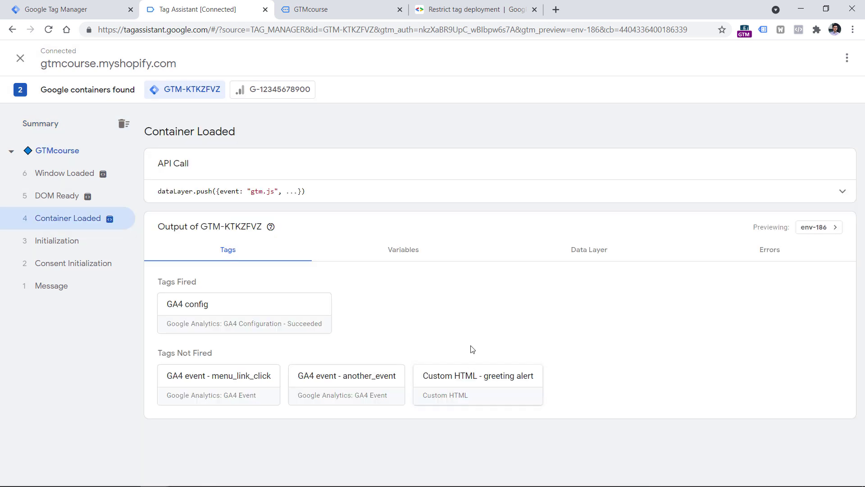
pyautogui.click(477, 387)
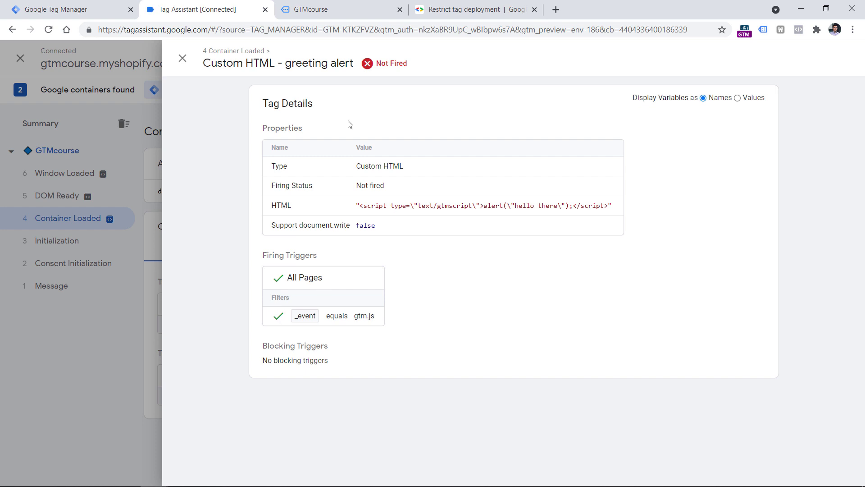
pyautogui.press('Escape')
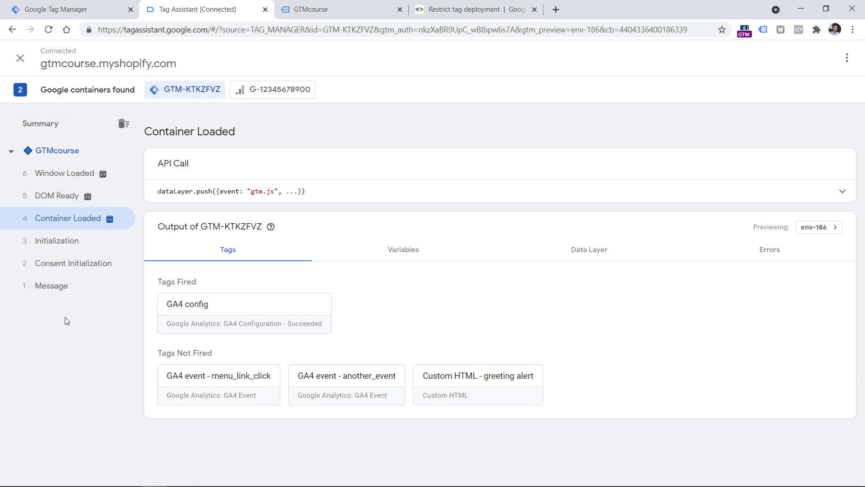
# - Expand the API call of the first Message event and copy the html value from its gtm.blocklist
pyautogui.click(63, 289)
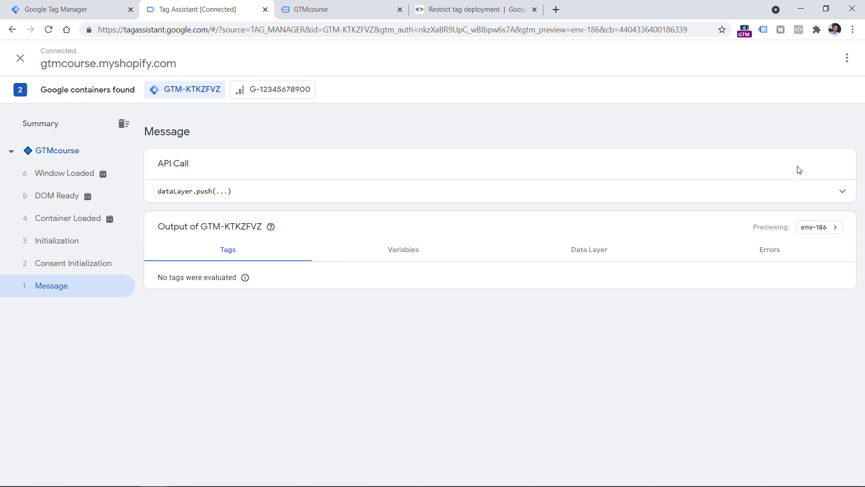
pyautogui.click(816, 191)
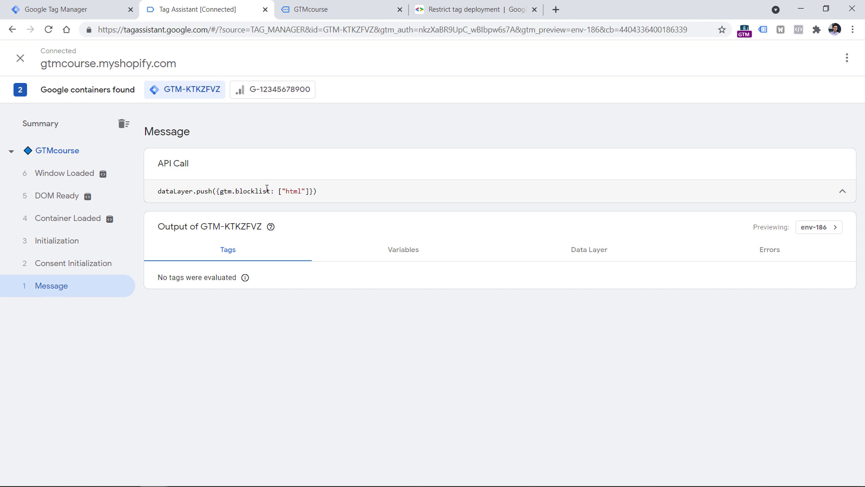
pyautogui.doubleClick(295, 191)
pyautogui.rightClick(292, 191)
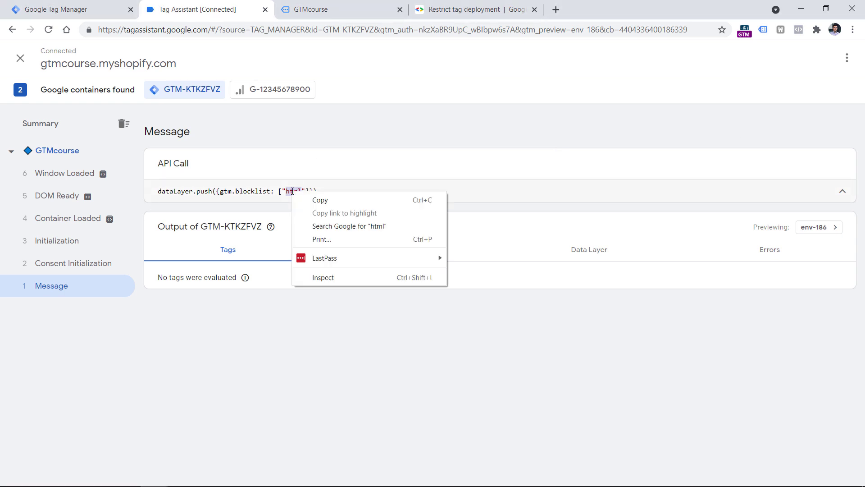
pyautogui.click(320, 200)
# - Return to the Restrict tag deployment guide, search the page for html and go through the matches
pyautogui.click(469, 9)
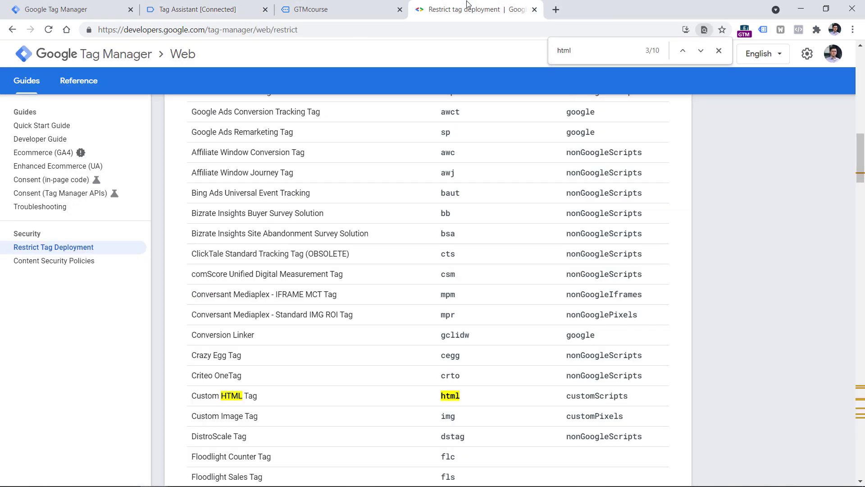
pyautogui.hotkey('ctrl', 'f')
pyautogui.hotkey('ctrl', 'v')
pyautogui.click(701, 50)
pyautogui.click(701, 51)
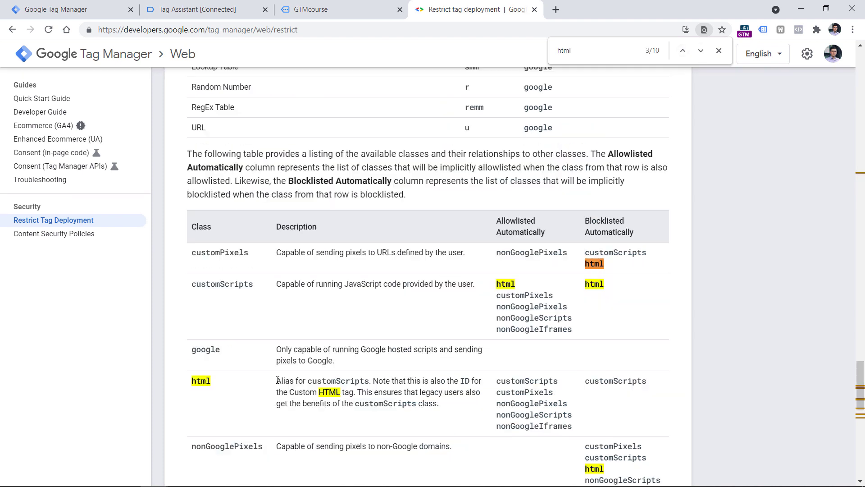
# - Examine the html class row, including its description and the classes it allowlists automatically
pyautogui.doubleClick(202, 381)
pyautogui.click(304, 392)
pyautogui.moveTo(499, 383); pyautogui.dragTo(565, 421)
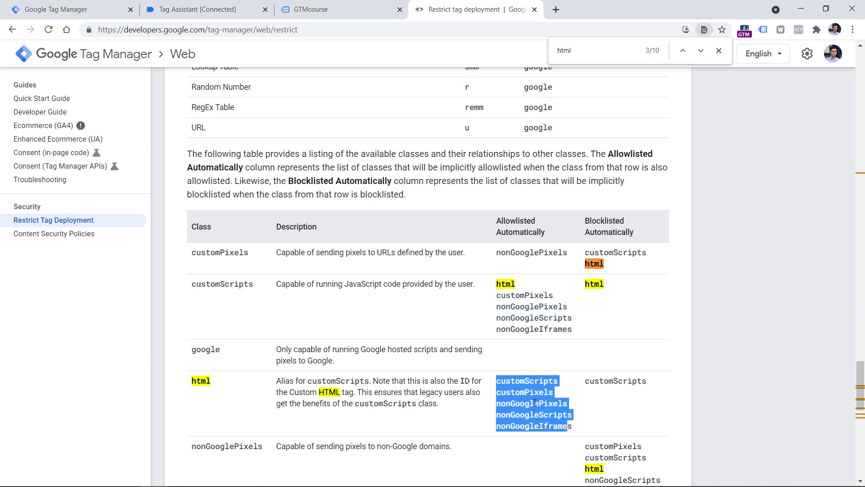
pyautogui.click(522, 419)
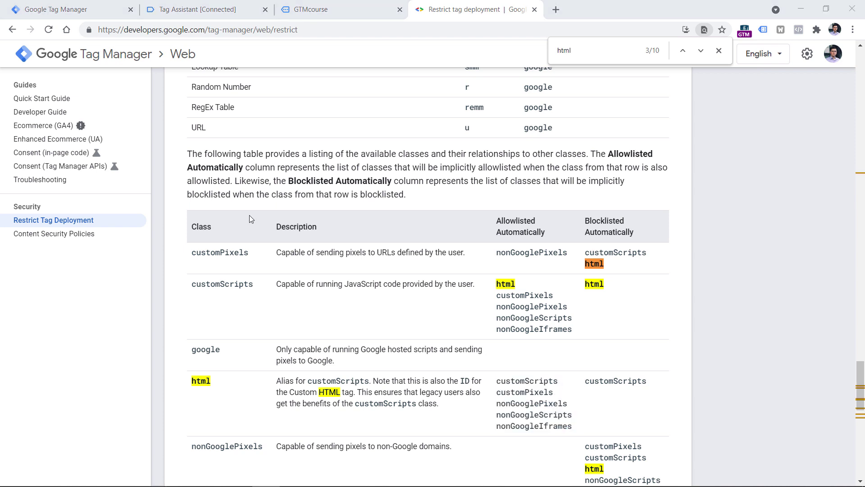
pyautogui.doubleClick(198, 382)
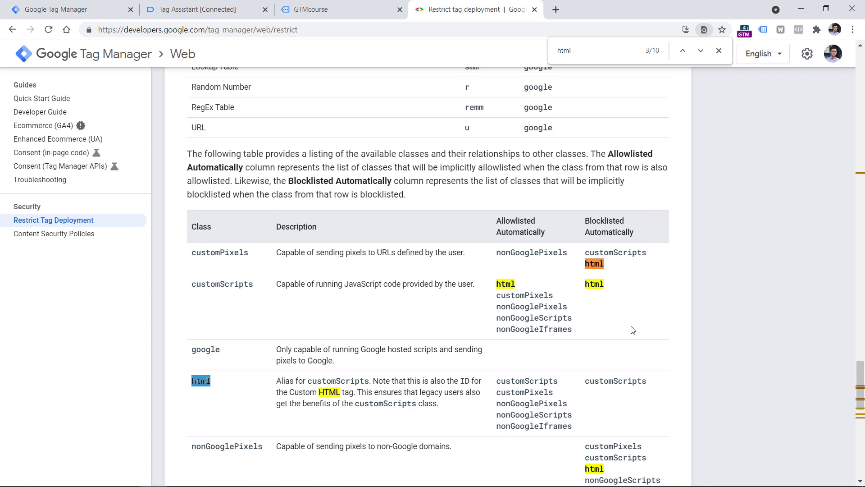
# - Copy customScripts from the html row's Blocklisted Automatically column and search the page for it
pyautogui.doubleClick(620, 383)
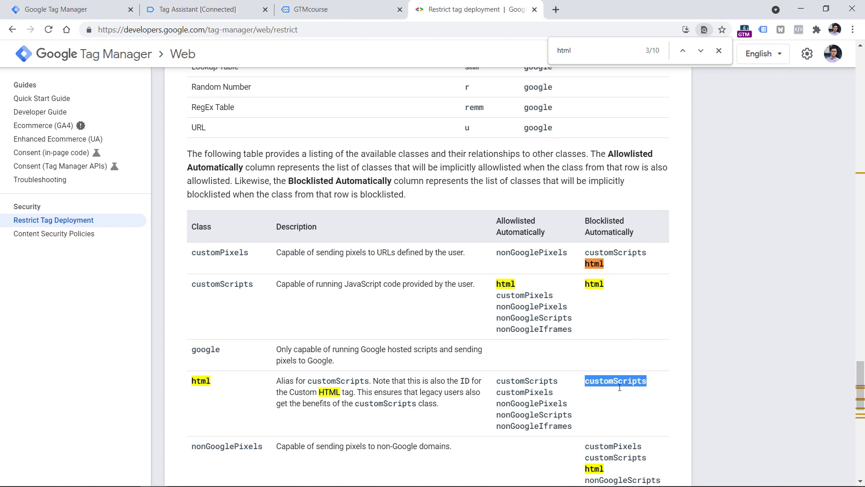
pyautogui.rightClick(620, 388)
pyautogui.click(631, 393)
pyautogui.click(580, 47)
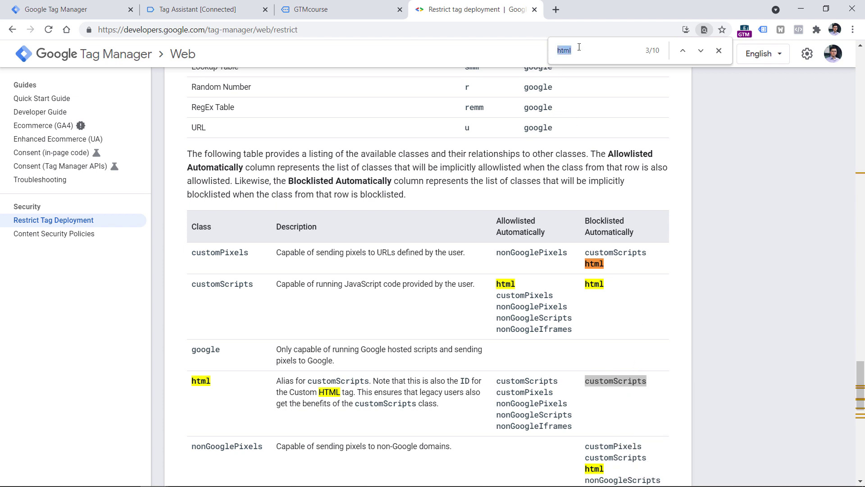
pyautogui.hotkey('ctrl', 'v')
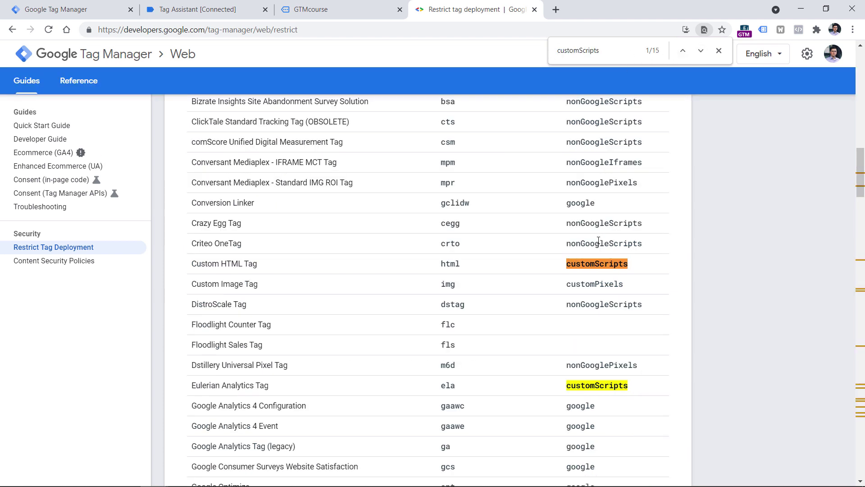
# - Go through the customScripts matches to see affected tags and variables, from Custom HTML Tag through Custom JavaScript Variable
pyautogui.moveTo(223, 263); pyautogui.dragTo(263, 264)
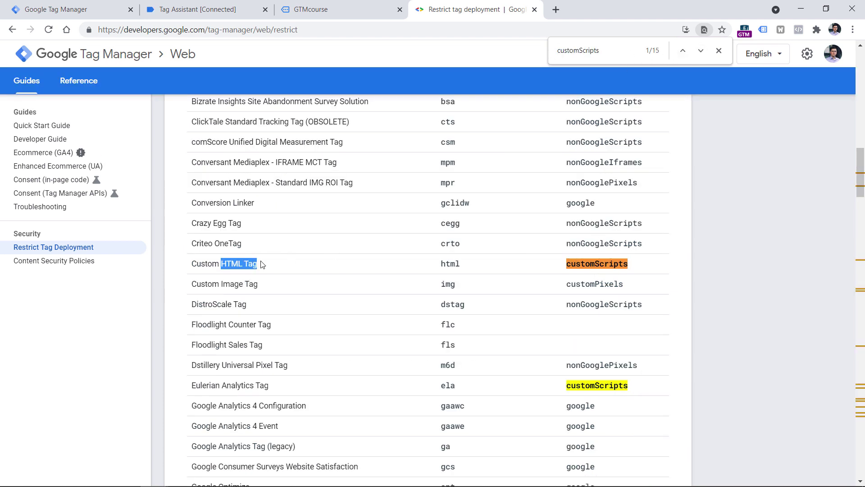
pyautogui.moveTo(195, 386); pyautogui.dragTo(269, 386)
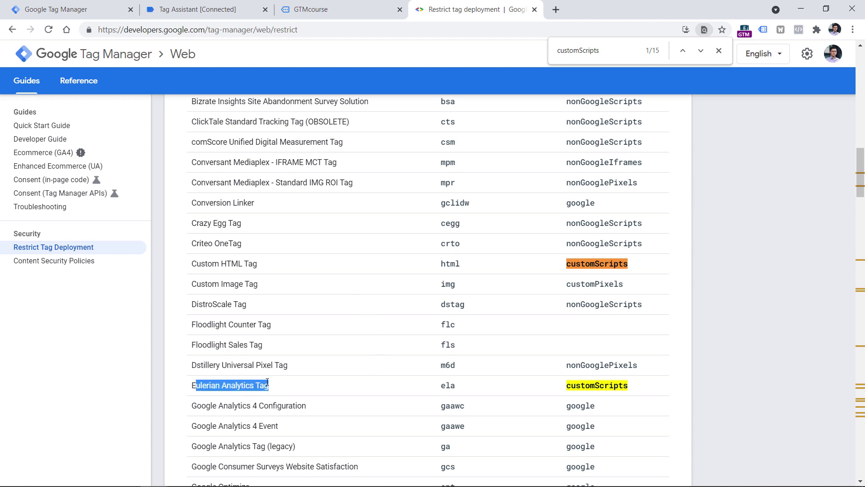
pyautogui.click(701, 51)
pyautogui.click(701, 50)
pyautogui.click(701, 51)
pyautogui.click(700, 51)
pyautogui.click(701, 51)
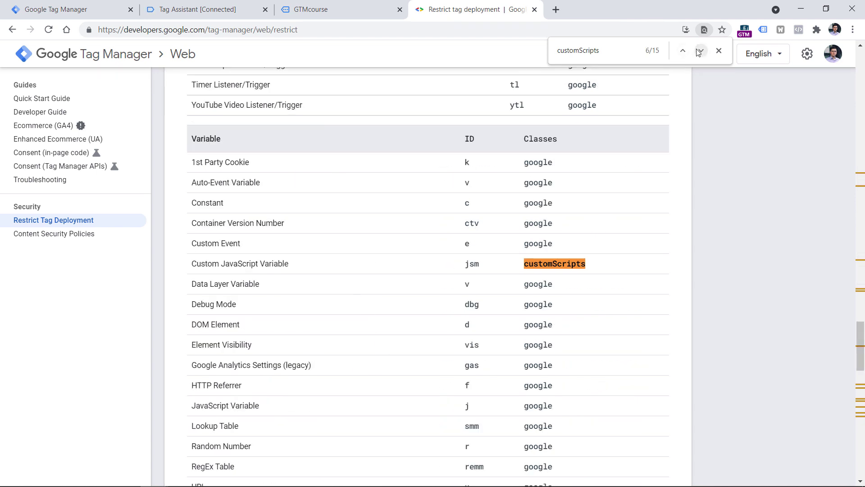
pyautogui.moveTo(197, 266); pyautogui.dragTo(305, 269)
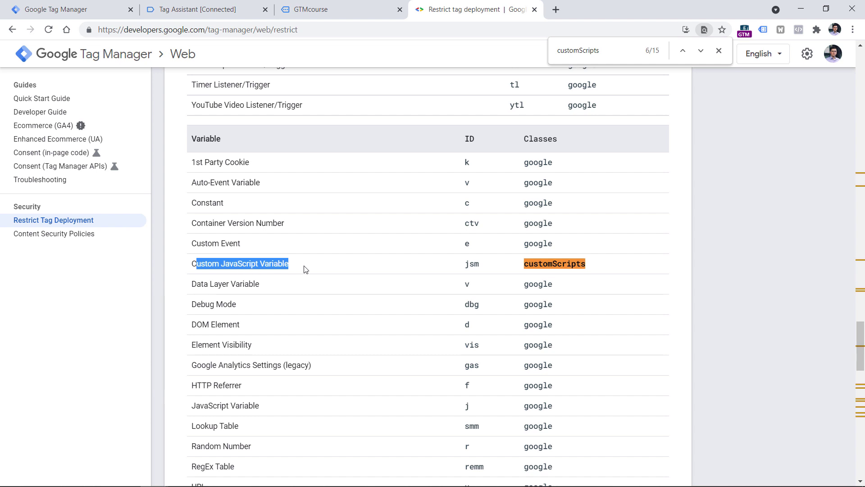
# - Return to Tag Assistant and review the gtm.blocklist value in the Message event's API call
pyautogui.click(305, 7)
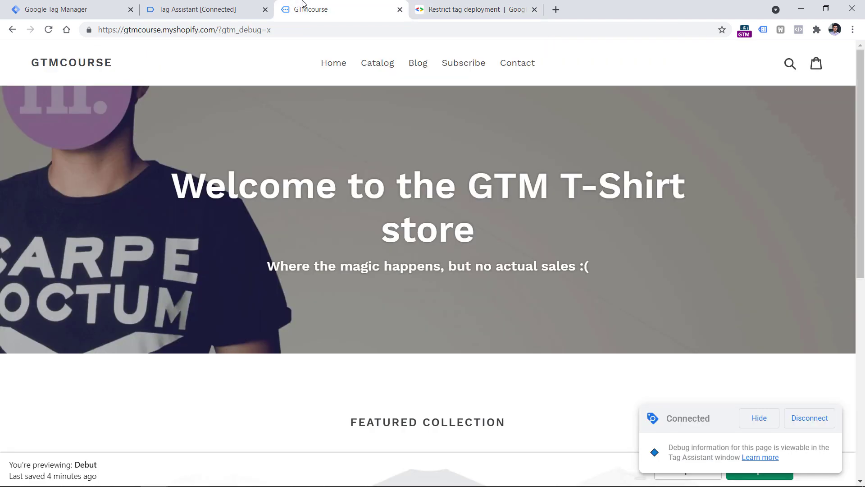
pyautogui.click(253, 7)
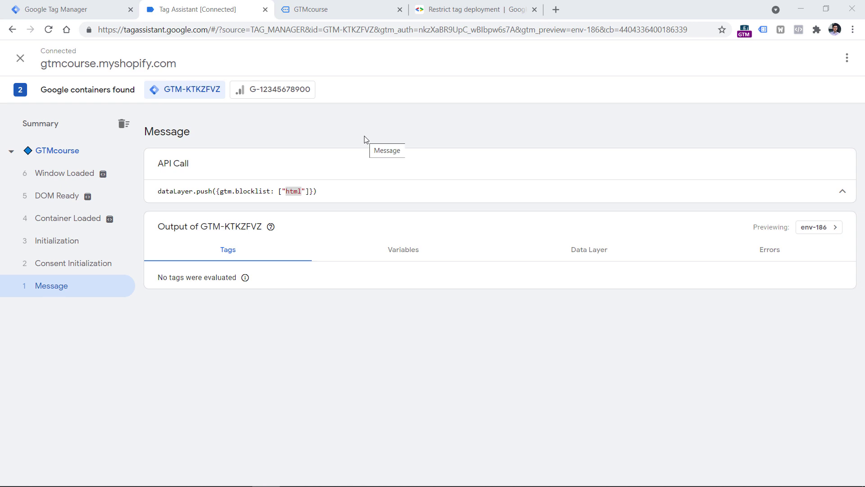
pyautogui.click(72, 9)
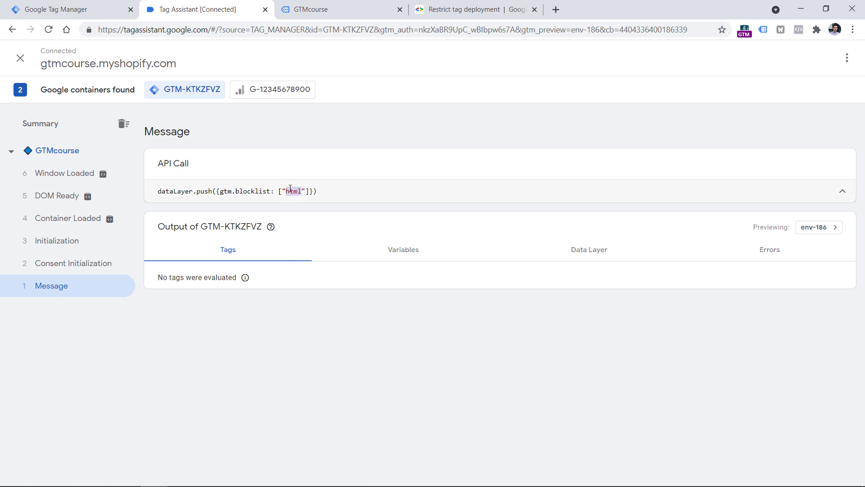
# - In Tag Manager's tag template gallery, search for facebook and open the details of the Facebook Pixel template by facebookincubator
pyautogui.hotkey('ctrl', '1')
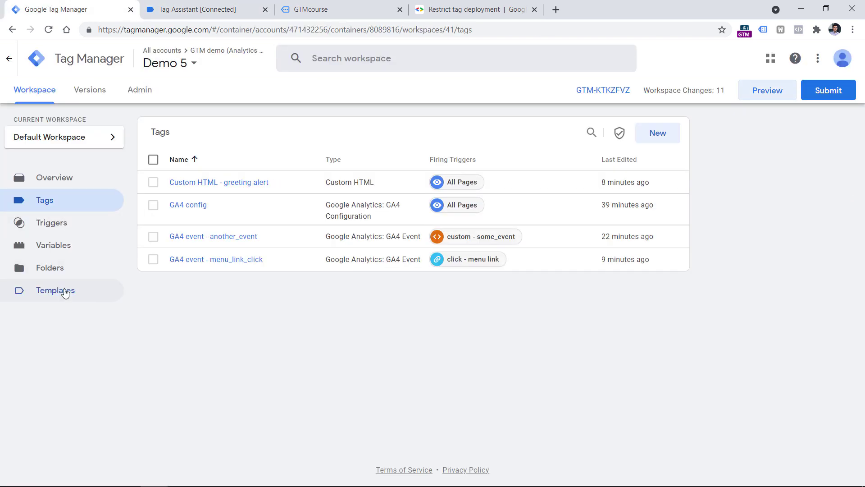
pyautogui.click(56, 292)
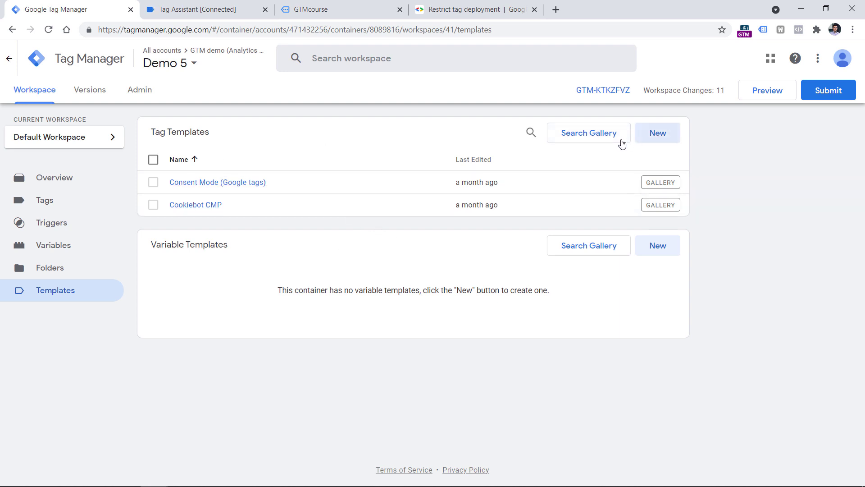
pyautogui.click(595, 140)
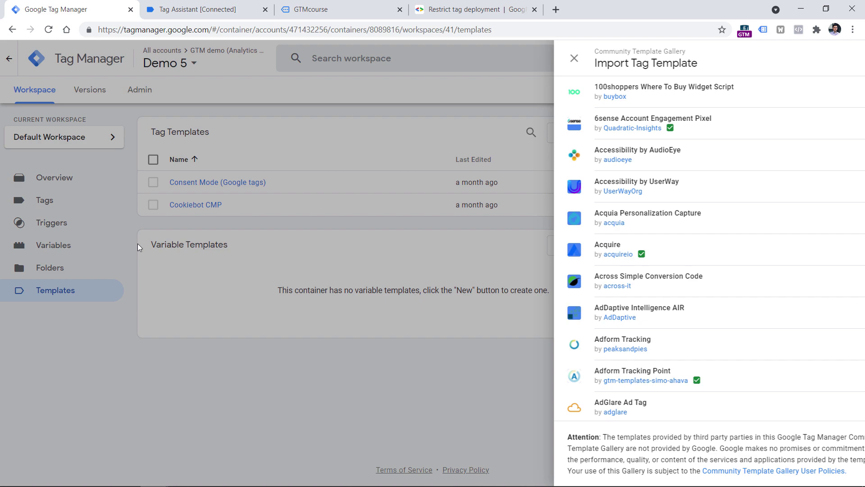
pyautogui.click(137, 244)
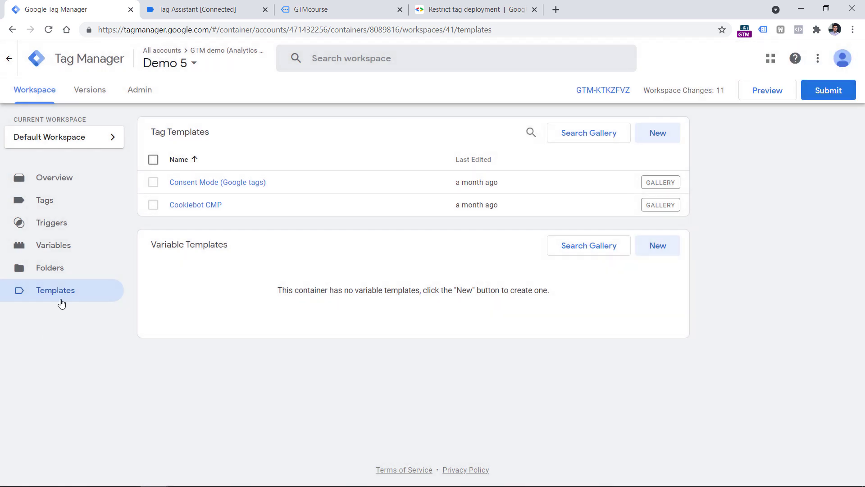
pyautogui.click(589, 135)
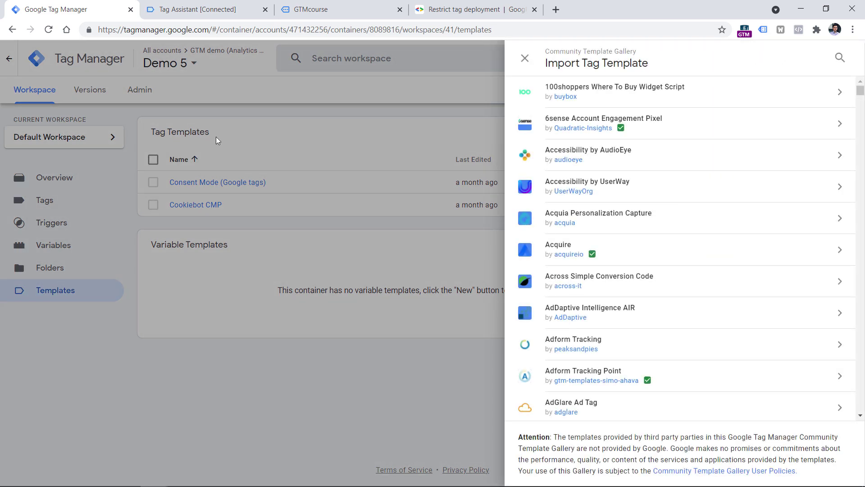
pyautogui.click(840, 59)
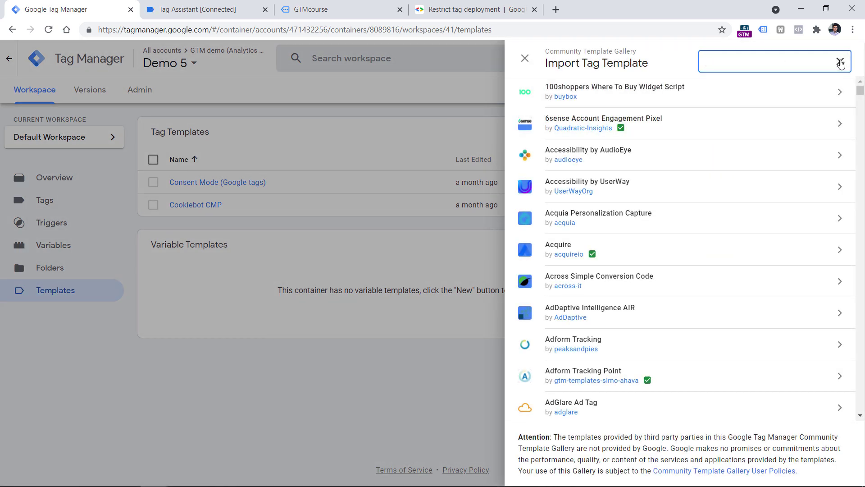
pyautogui.write('facebook')
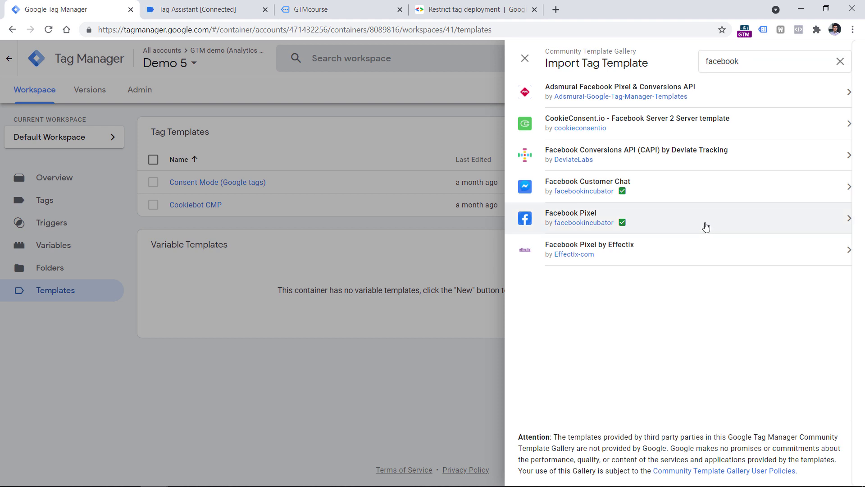
pyautogui.click(705, 226)
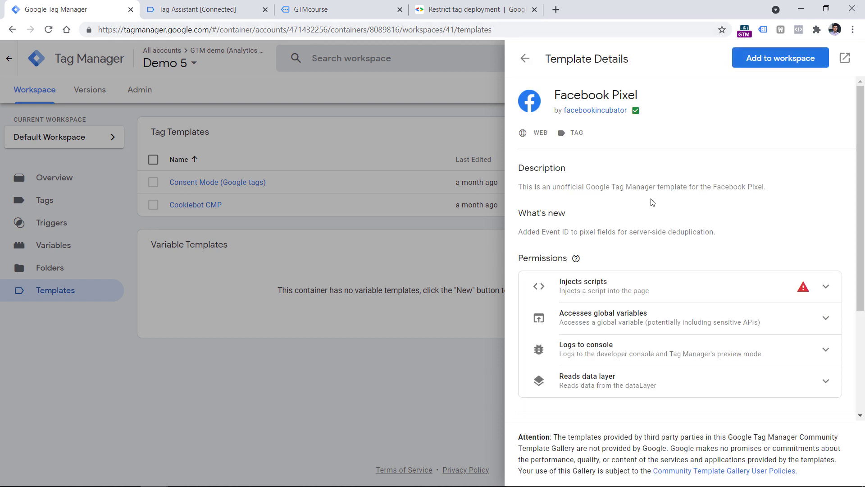
# - Return to the Restrict tag deployment guide and read the closing note about allowlisting sandboxedScripts for custom templates
pyautogui.click(271, 10)
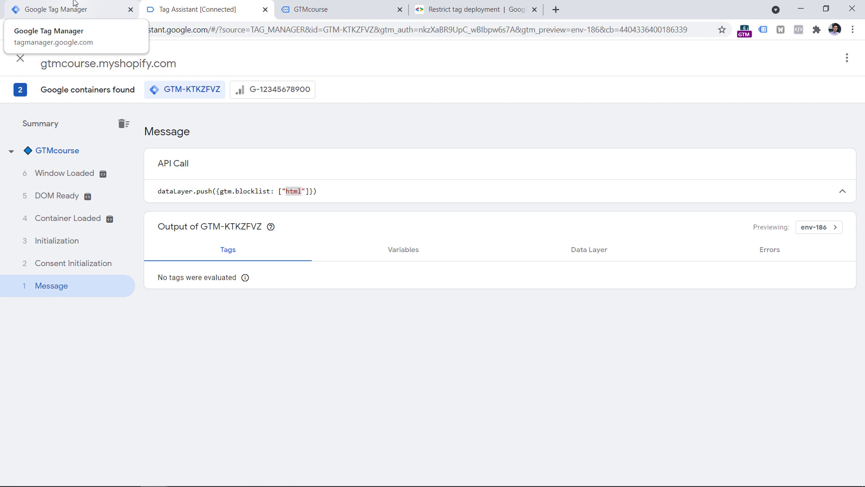
pyautogui.click(469, 10)
pyautogui.scroll(-10, 356, 241)
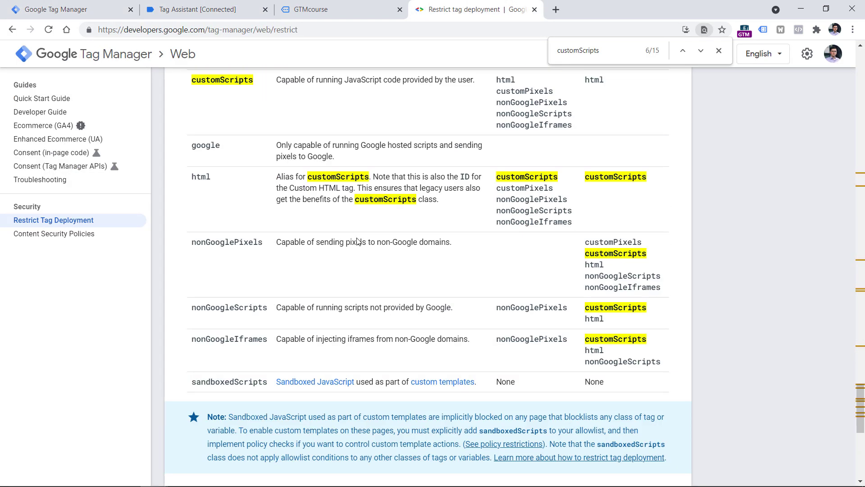
pyautogui.scroll(-4, 358, 242)
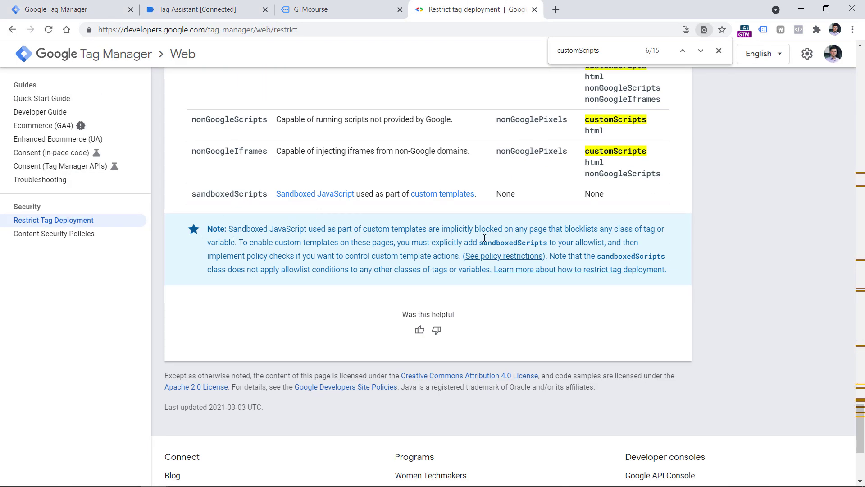
pyautogui.moveTo(481, 242); pyautogui.dragTo(547, 242)
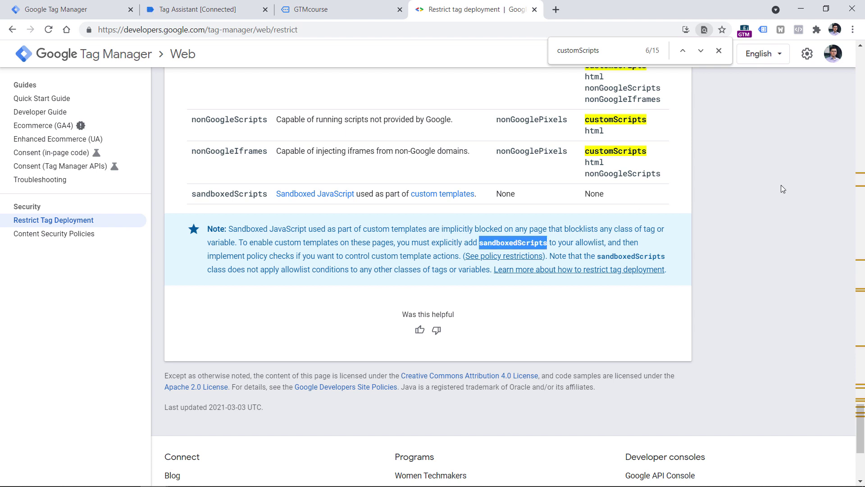
# - Expand the Message event's API call in Tag Assistant and examine its gtm.blocklist and gtm.allowlist values
pyautogui.hotkey('ctrl', '2')
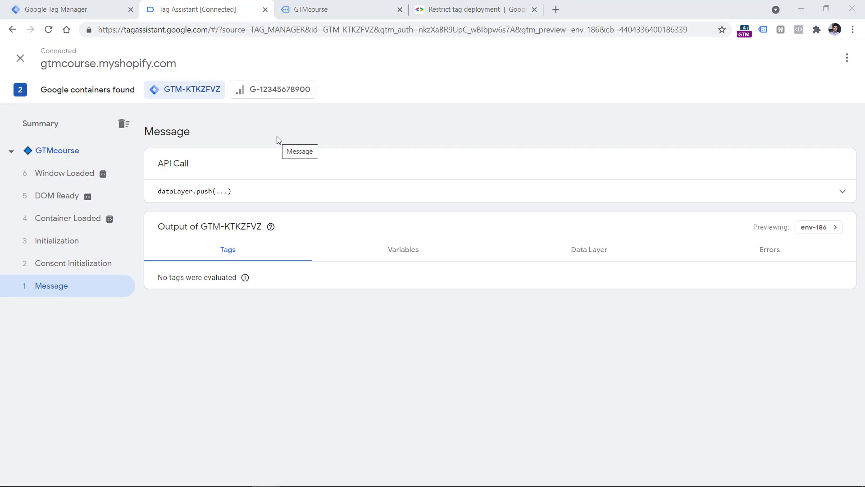
pyautogui.click(824, 192)
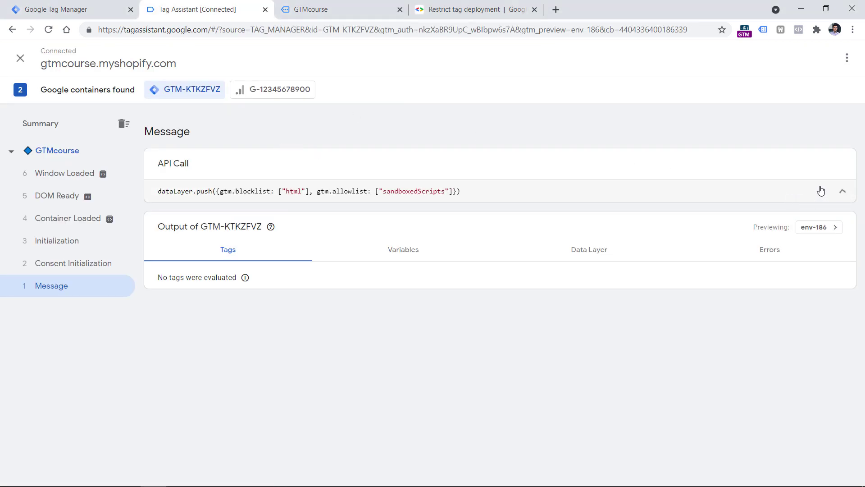
pyautogui.moveTo(220, 191); pyautogui.dragTo(380, 191)
pyautogui.click(315, 195)
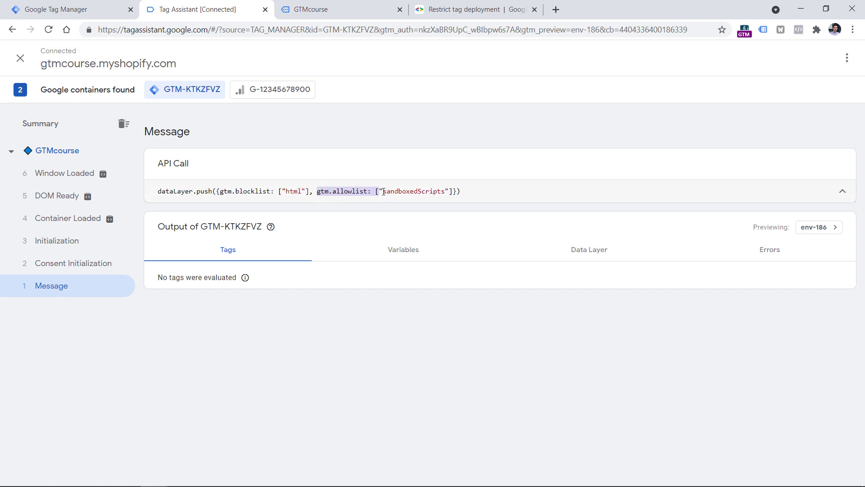
pyautogui.click(401, 192)
pyautogui.doubleClick(402, 192)
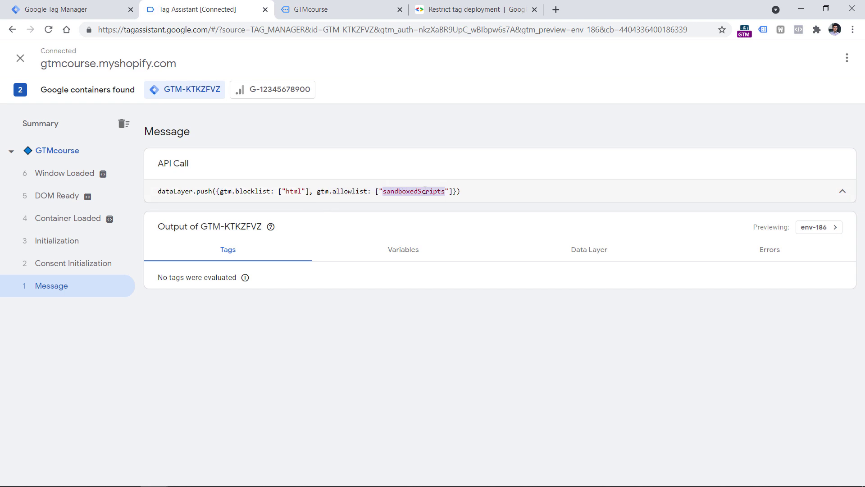
# - Switch to Tag Manager and go back from the Facebook Pixel template details to the gallery's search results
pyautogui.click(311, 9)
pyautogui.click(56, 9)
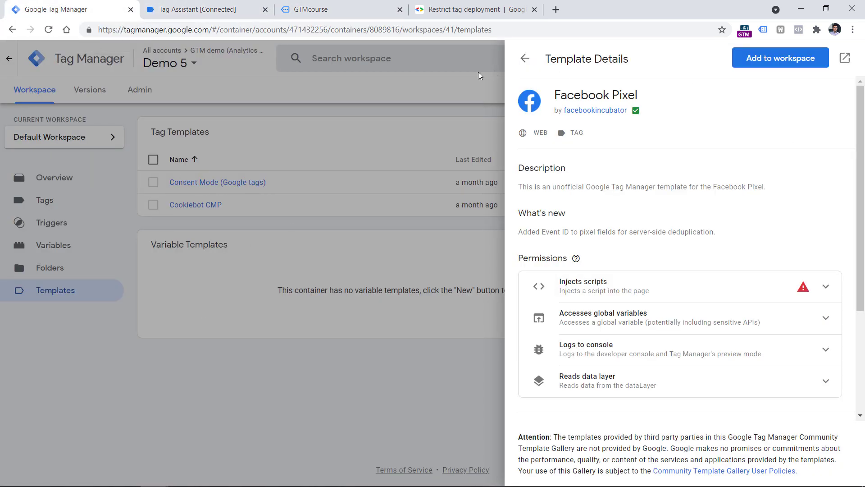
pyautogui.click(525, 58)
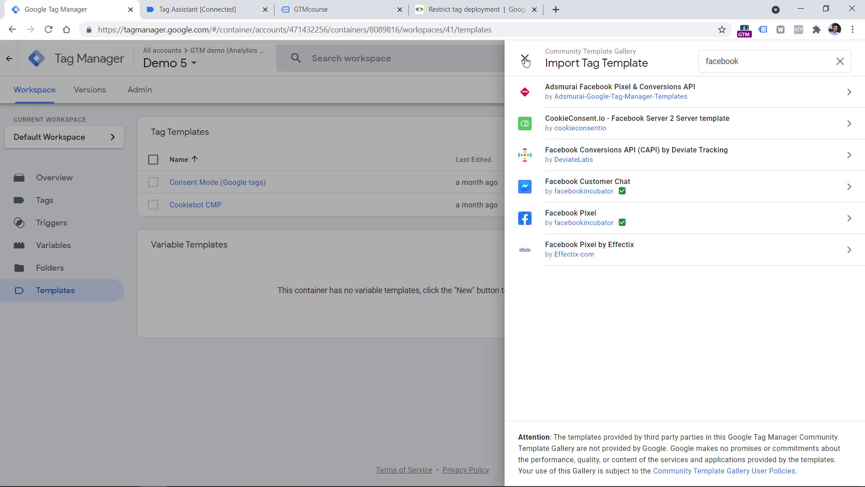